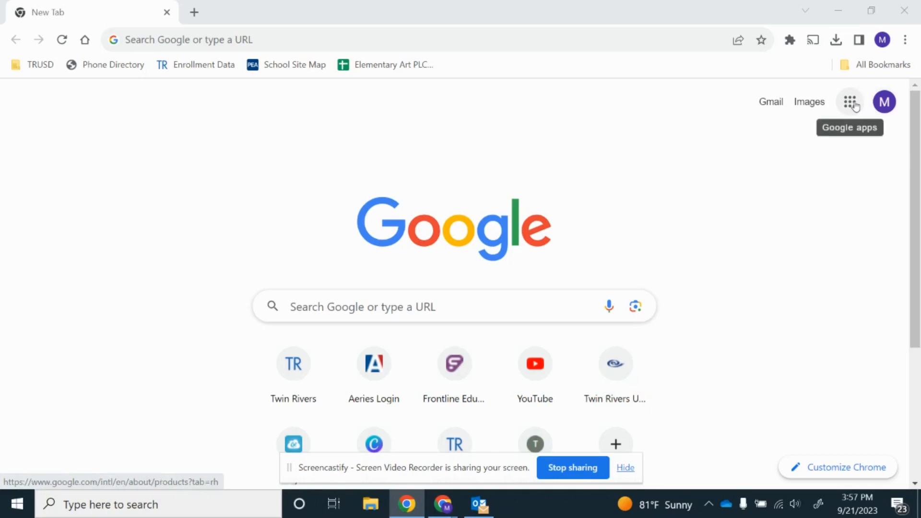
# - Start a new blank presentation in Google Slides and dismiss the theme choices
pyautogui.click(854, 106)
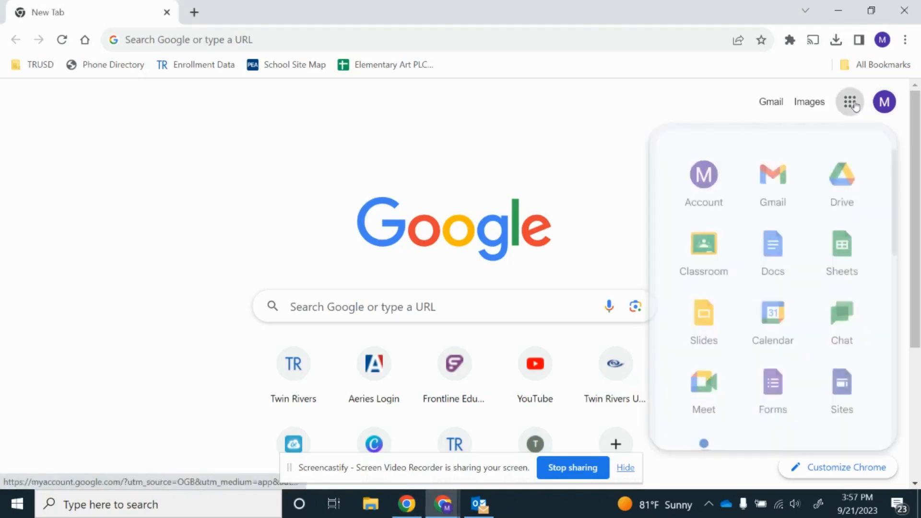
pyautogui.click(711, 325)
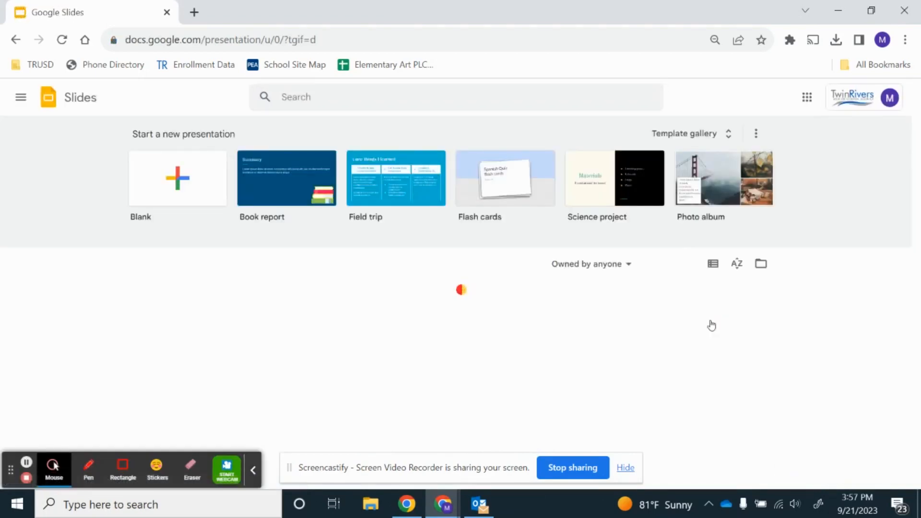
pyautogui.click(188, 187)
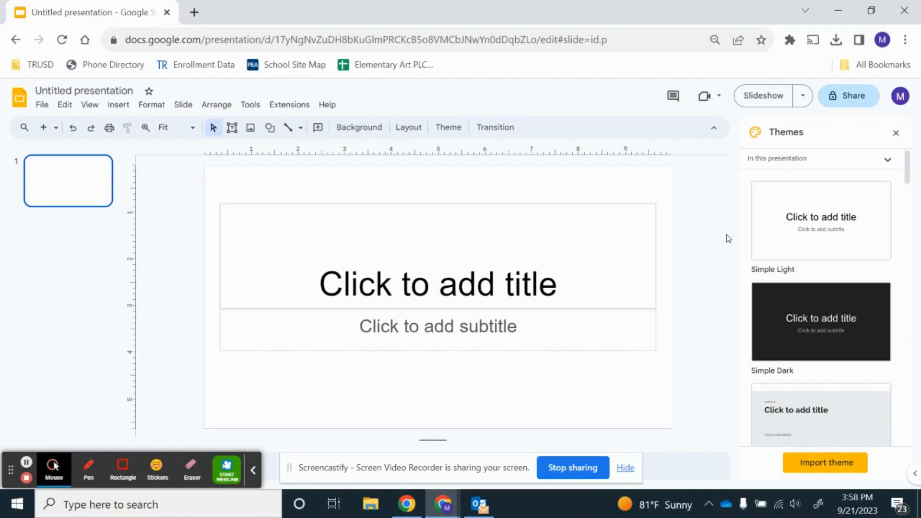
pyautogui.click(896, 133)
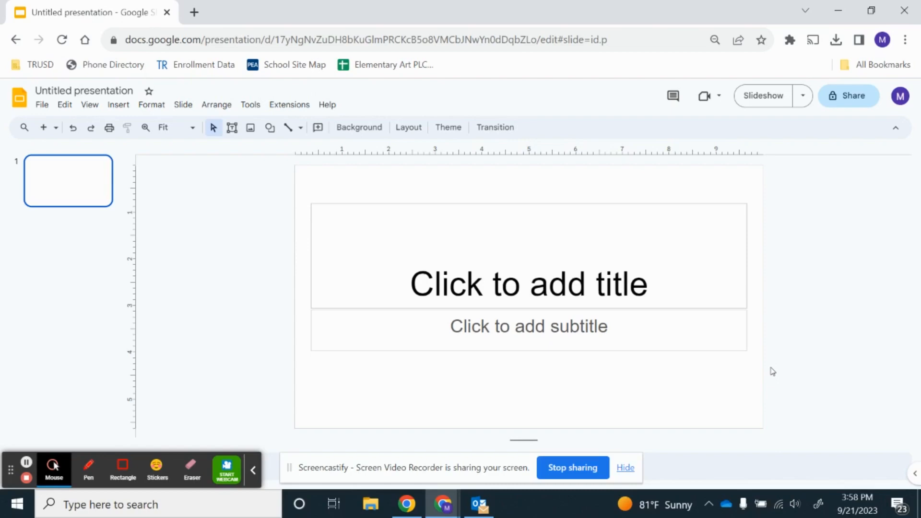
# - Delete the title and subtitle placeholders from the first slide
pyautogui.click(664, 204)
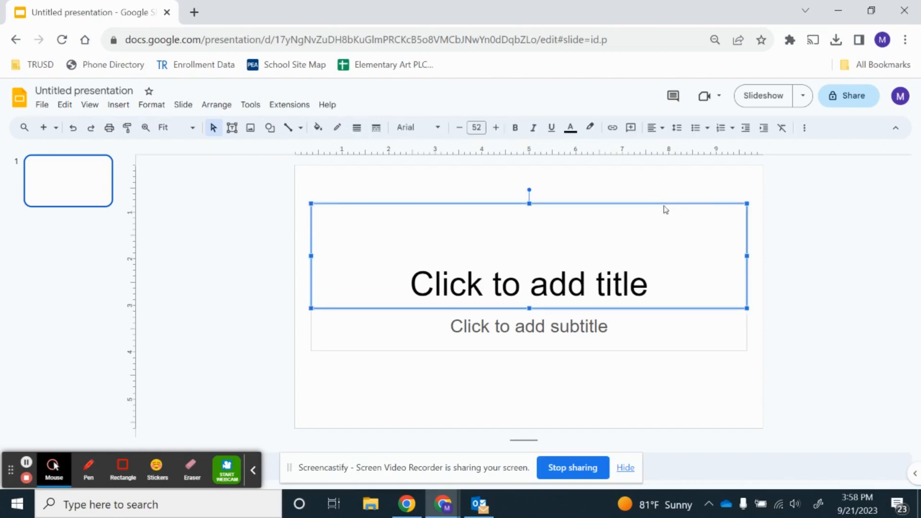
pyautogui.press('Delete')
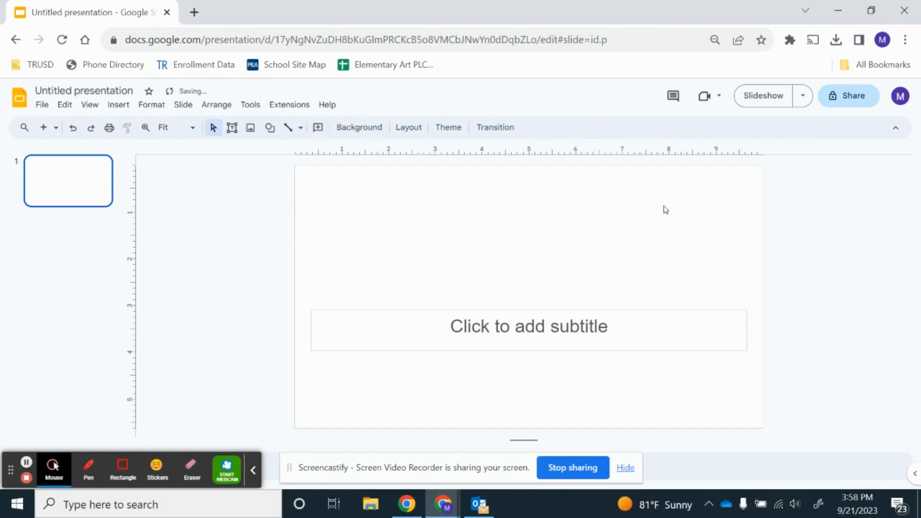
pyautogui.click(643, 312)
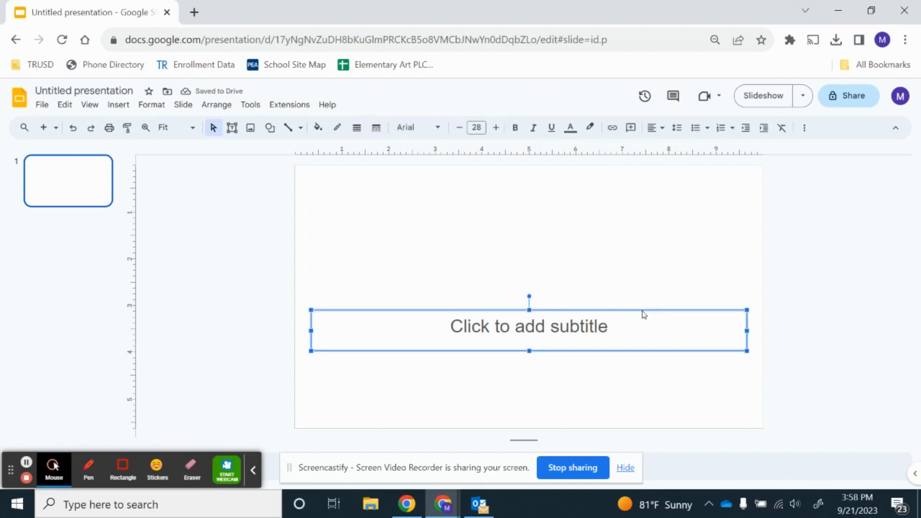
pyautogui.press('Delete')
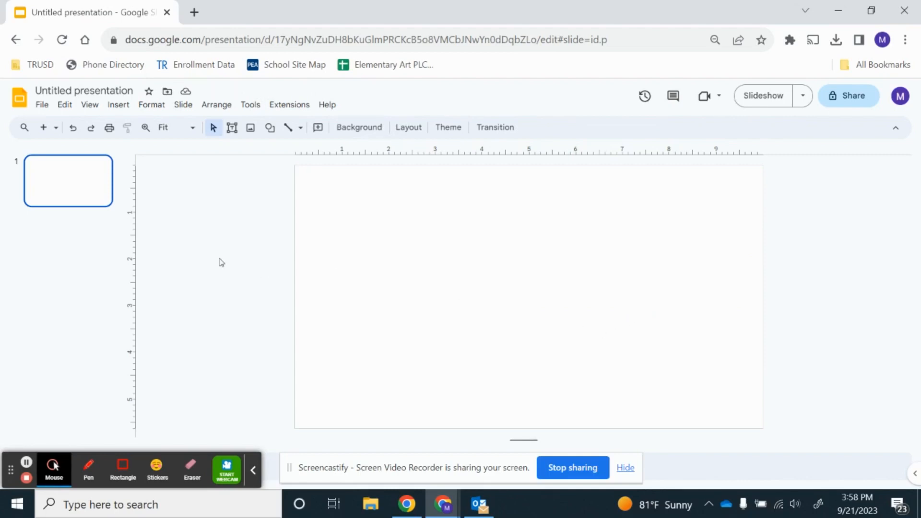
# - Rename the presentation as Stone Identity Self Portrait
pyautogui.click(77, 90)
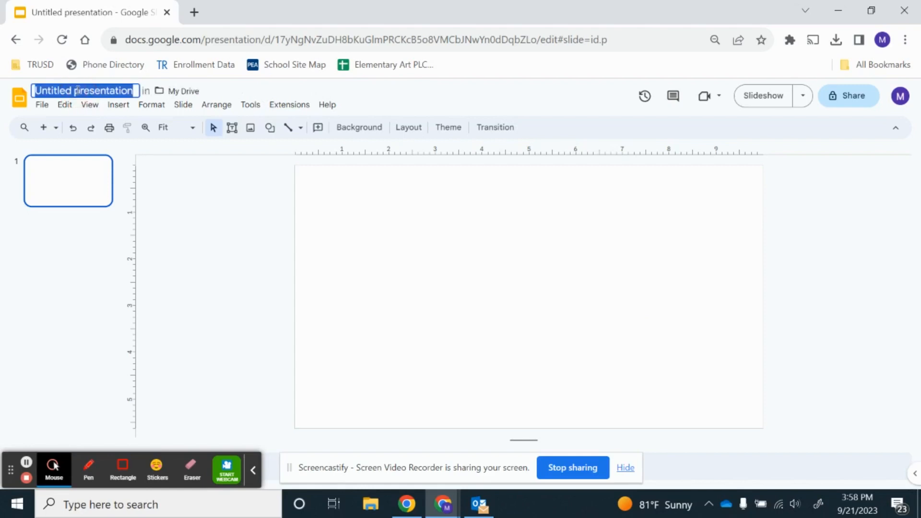
pyautogui.write('Stone')
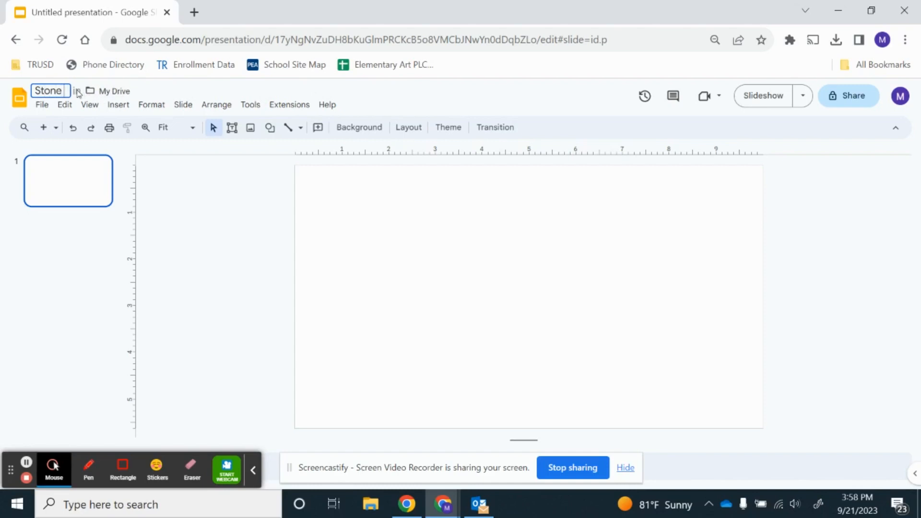
pyautogui.write(' Identit')
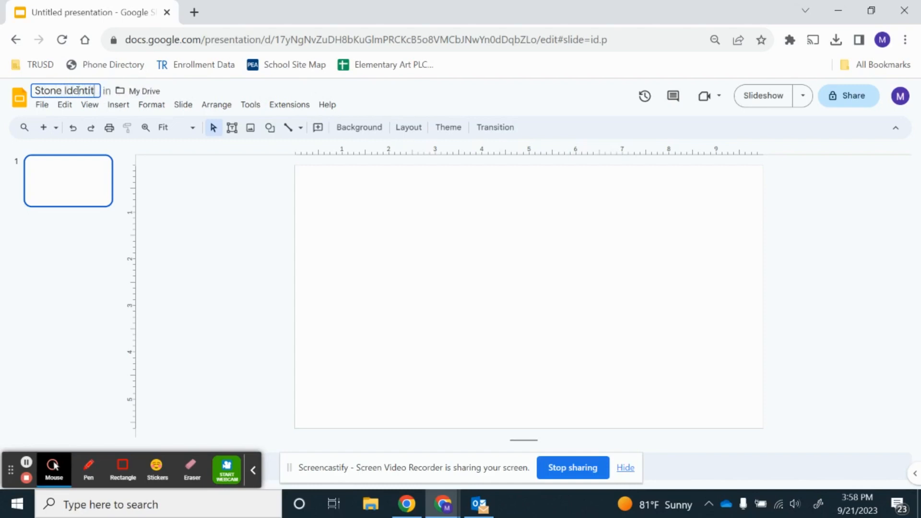
pyautogui.write('y Self')
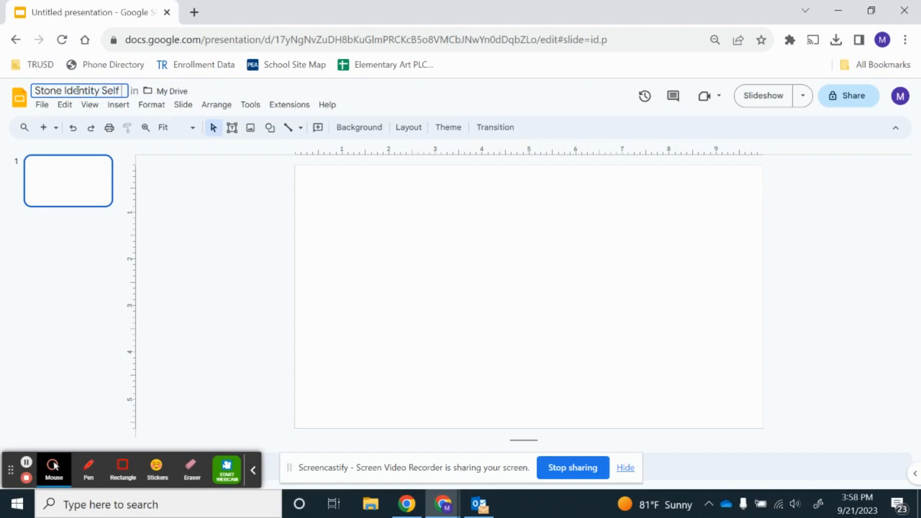
pyautogui.write(' Portra')
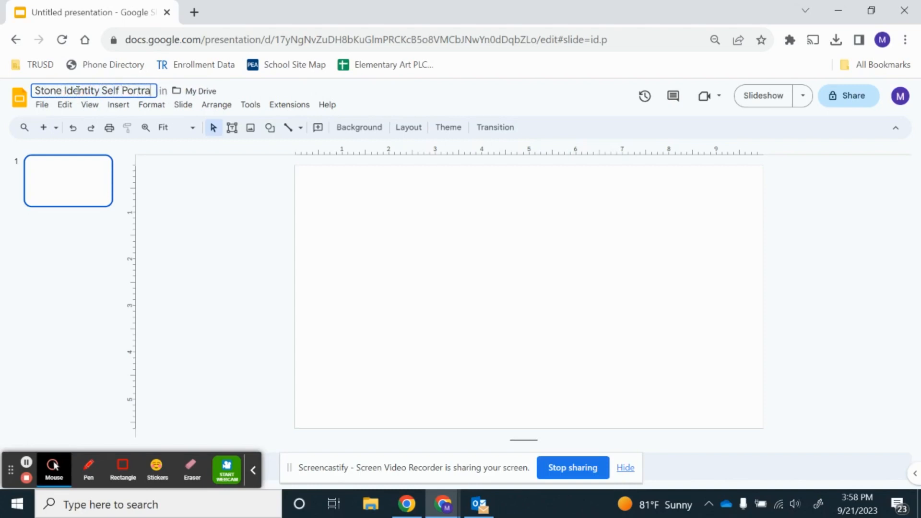
pyautogui.write('it')
pyautogui.click(177, 241)
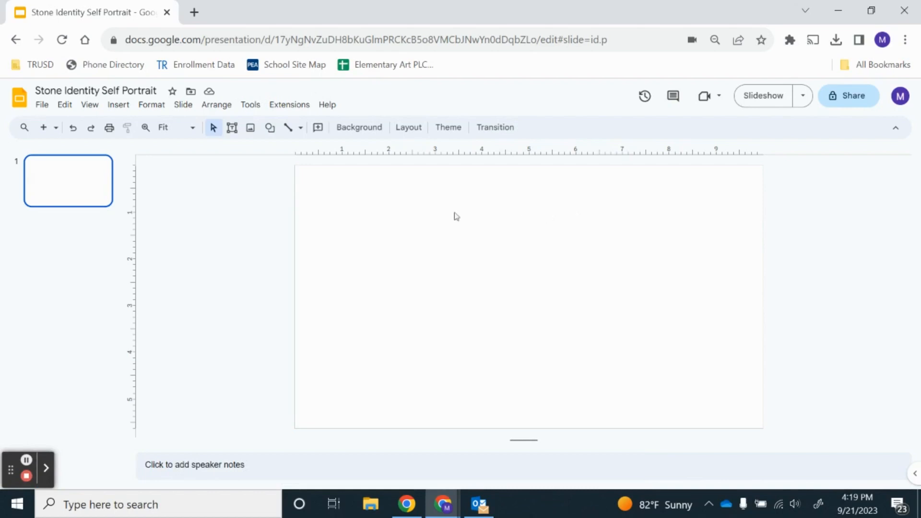
# - Insert the four Desktop pictures whose file names start with 23 (cat, little me, papa and baby) into the slide
pyautogui.click(117, 109)
pyautogui.moveTo(129, 127)
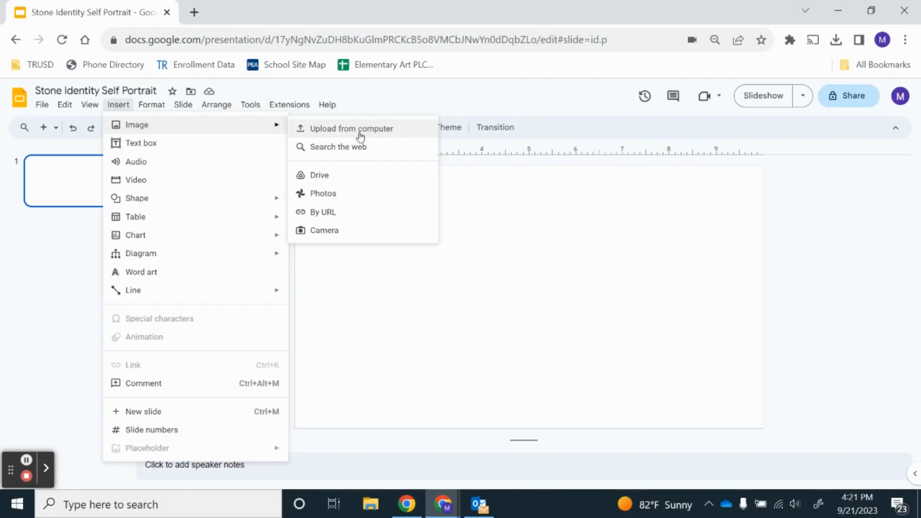
pyautogui.click(361, 136)
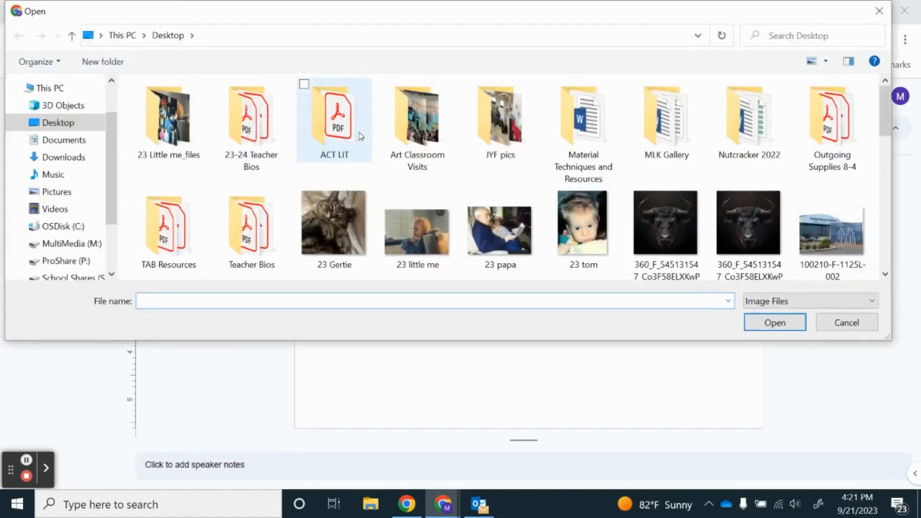
pyautogui.click(334, 223)
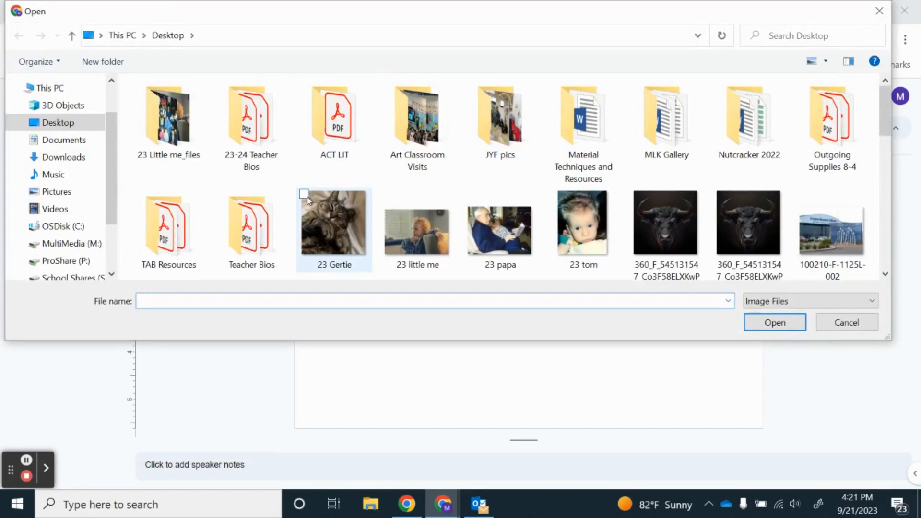
pyautogui.click(387, 165)
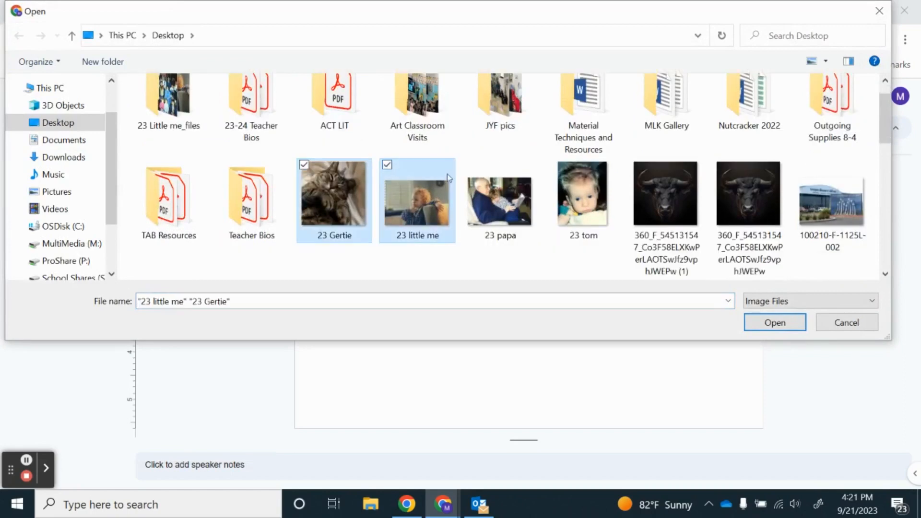
pyautogui.click(471, 165)
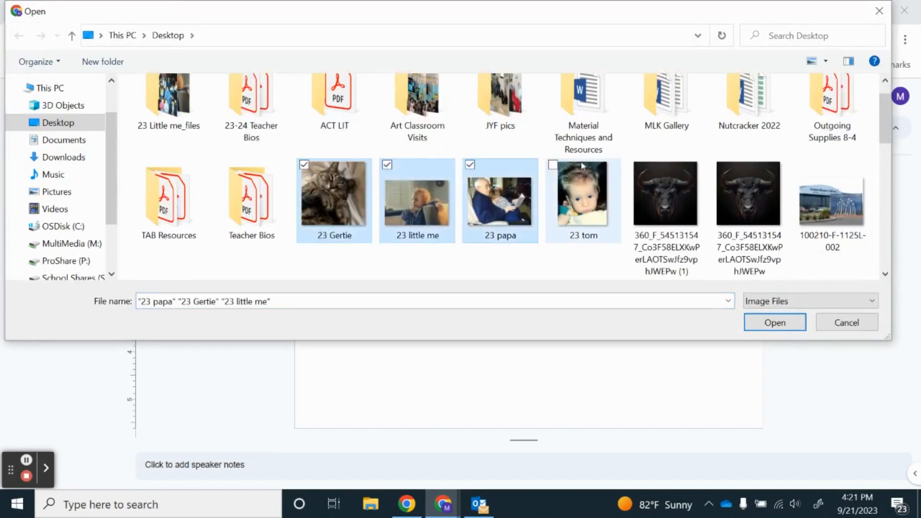
pyautogui.click(553, 166)
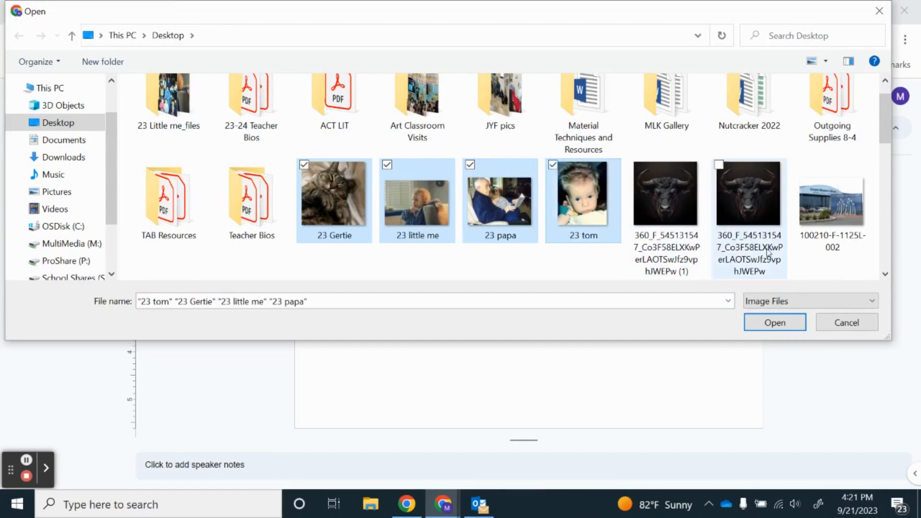
pyautogui.click(776, 325)
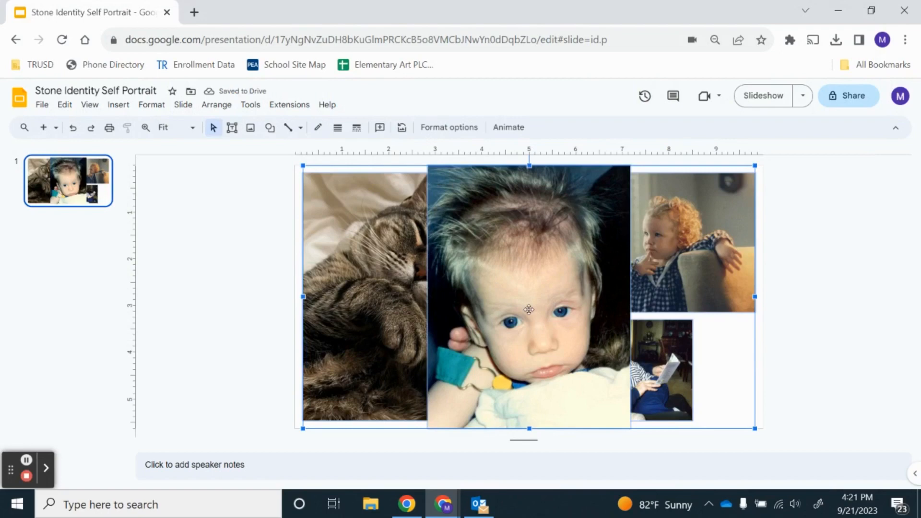
# - Shift the four inserted pictures together toward the slide's right edge, then deselect the group so each picture can be selected individually
pyautogui.moveTo(528, 309); pyautogui.dragTo(565, 307)
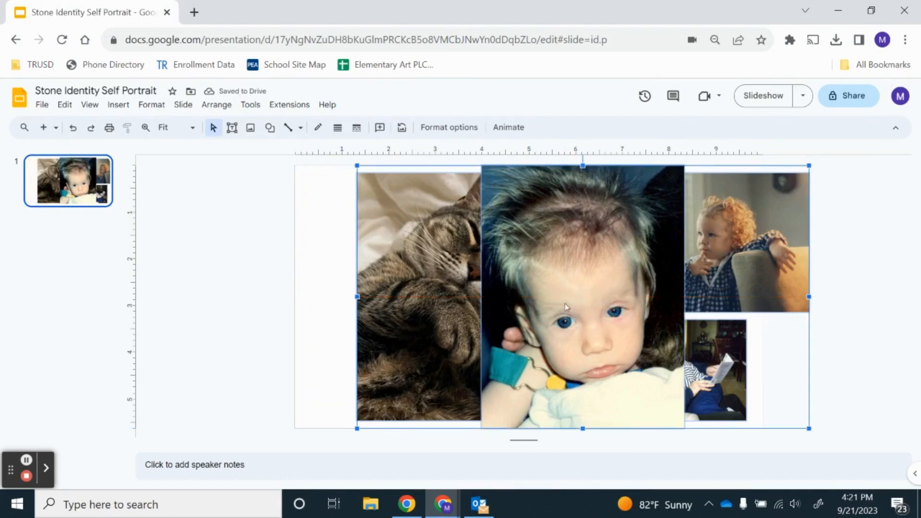
pyautogui.click(331, 274)
pyautogui.click(551, 258)
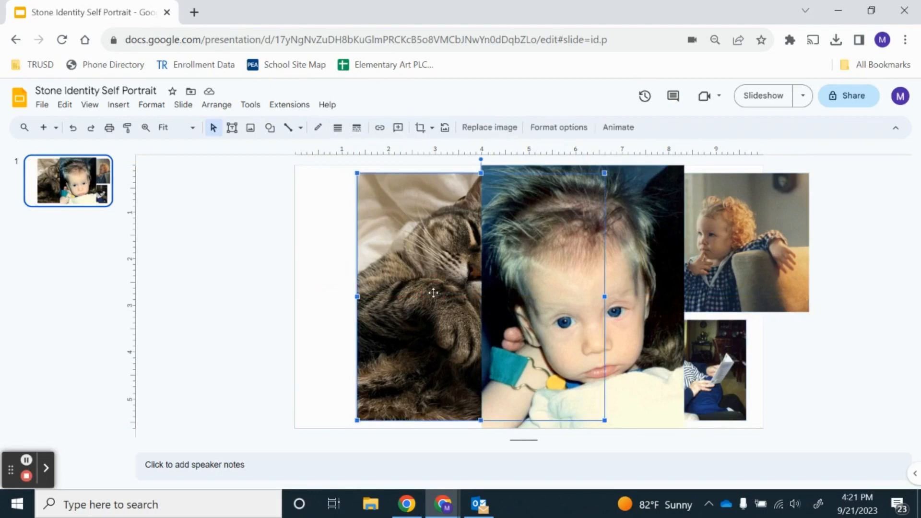
pyautogui.click(609, 244)
pyautogui.click(727, 246)
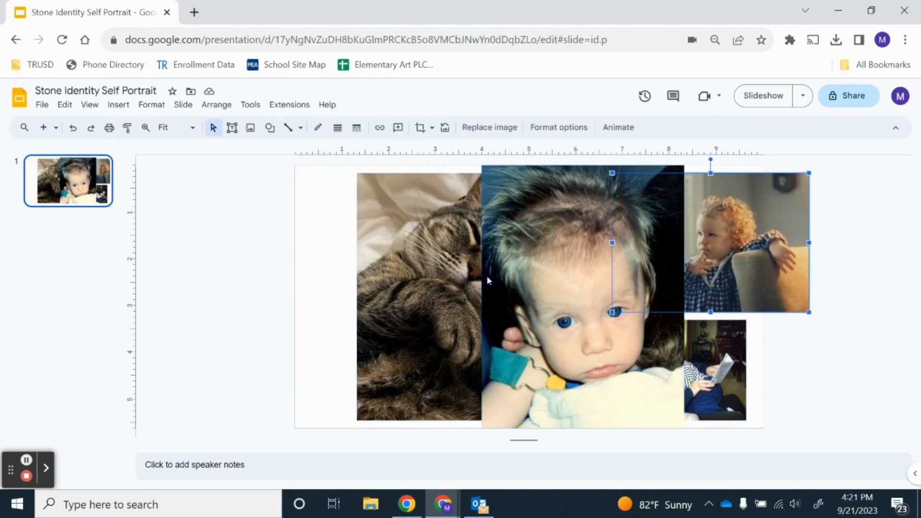
# - Shrink the cat photo to about 2 inches wide and place it in the slide's upper-left corner
pyautogui.click(465, 280)
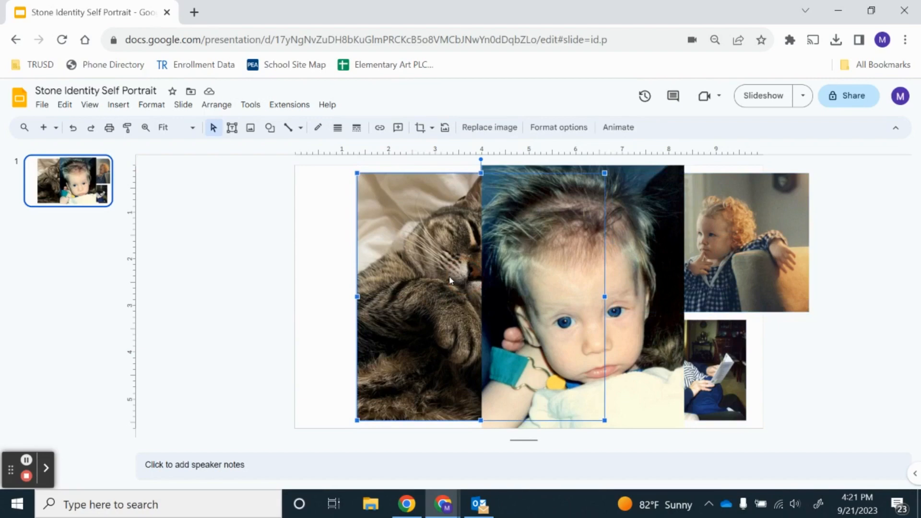
pyautogui.moveTo(456, 273); pyautogui.dragTo(428, 279)
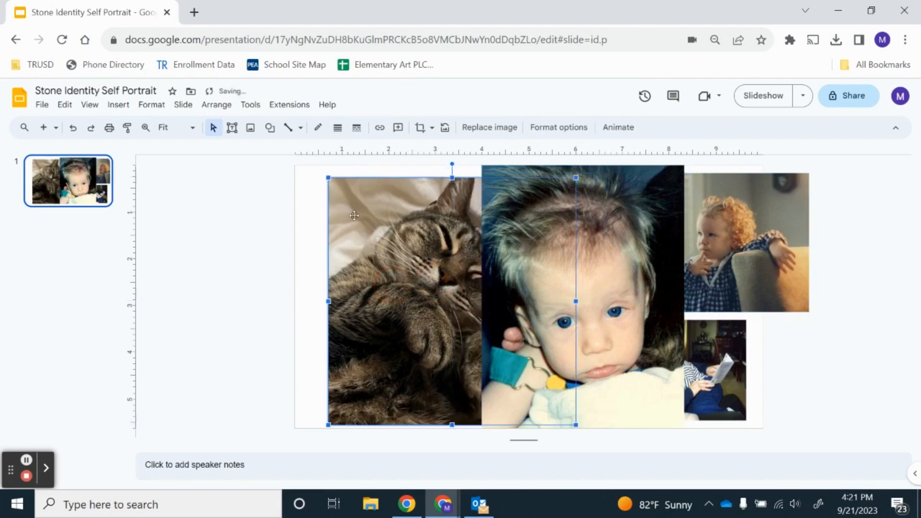
pyautogui.moveTo(328, 178); pyautogui.dragTo(427, 277)
pyautogui.moveTo(444, 328); pyautogui.dragTo(316, 222)
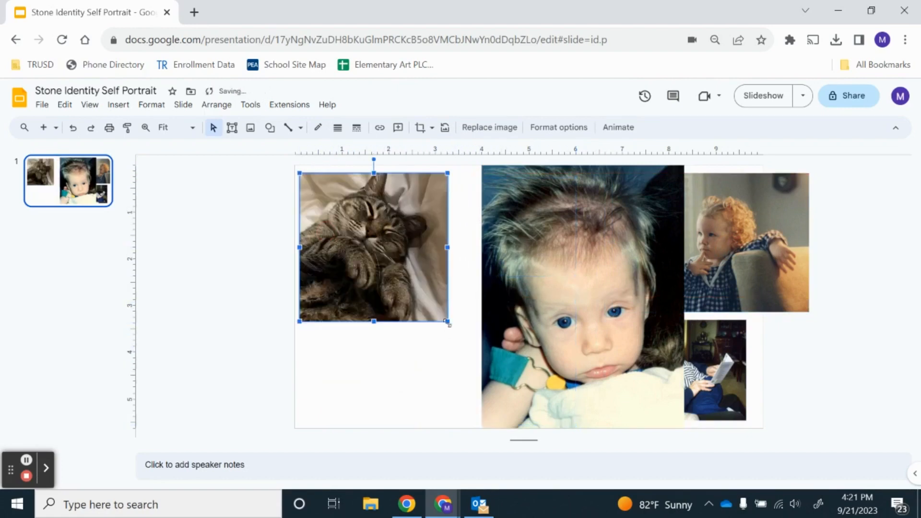
pyautogui.moveTo(448, 322); pyautogui.dragTo(401, 255)
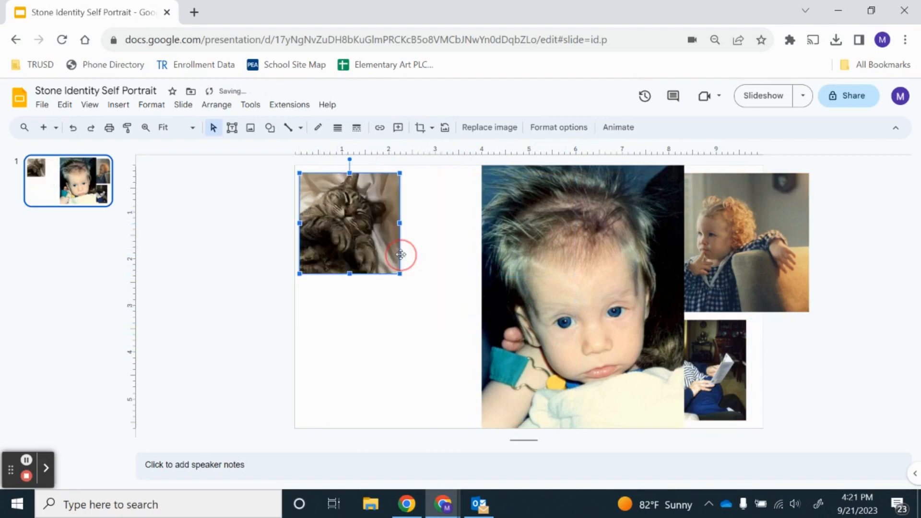
# - Shrink the large baby photo and place it beside the cat photo along the slide's upper edge
pyautogui.click(589, 266)
pyautogui.moveTo(588, 267); pyautogui.dragTo(545, 270)
pyautogui.moveTo(438, 167); pyautogui.dragTo(544, 306)
pyautogui.moveTo(597, 381); pyautogui.dragTo(460, 255)
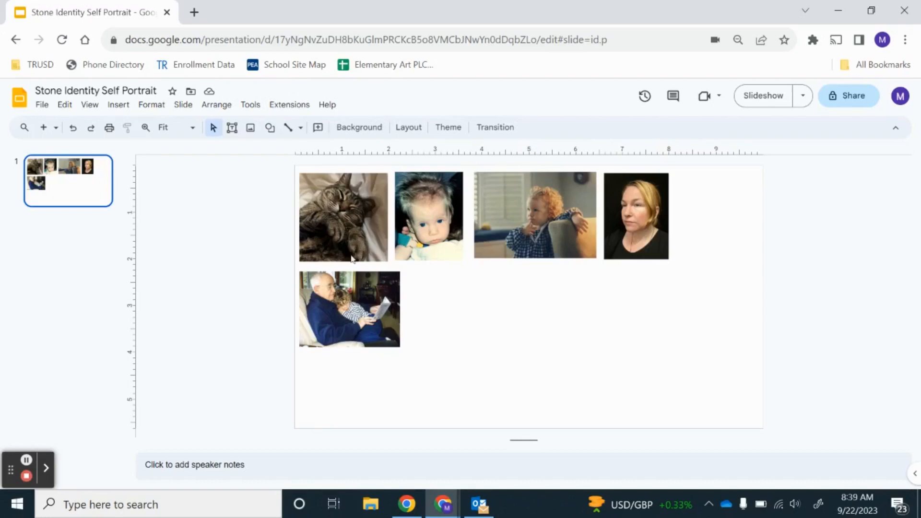
# - Take several snapshots with the computer's camera and insert the middle one of the three into the slide
pyautogui.click(117, 104)
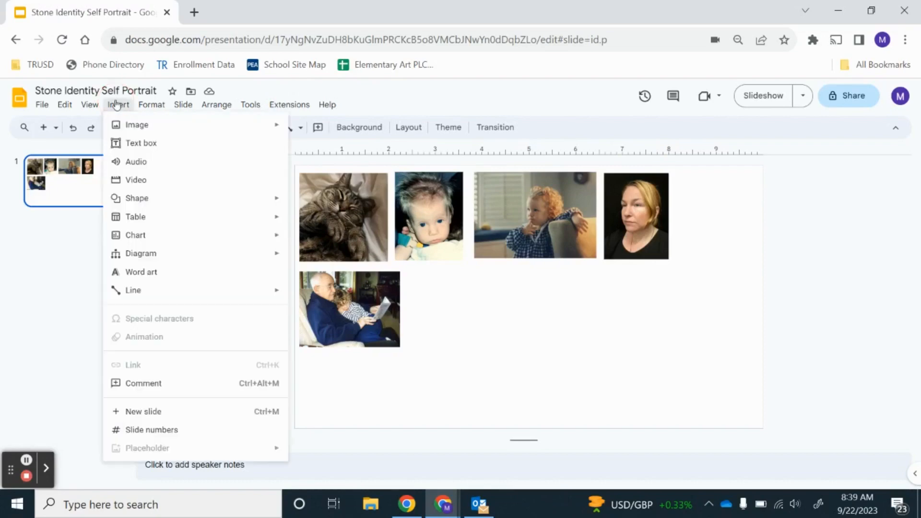
pyautogui.moveTo(134, 126)
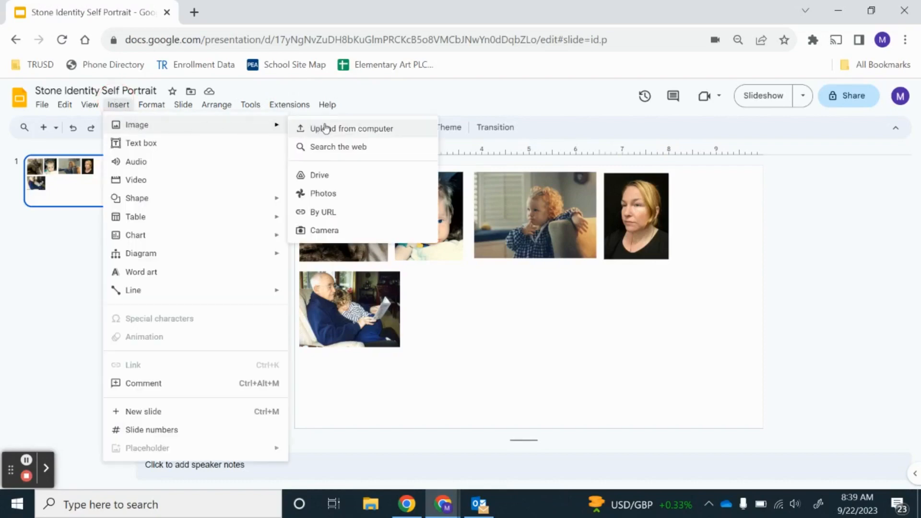
pyautogui.click(342, 233)
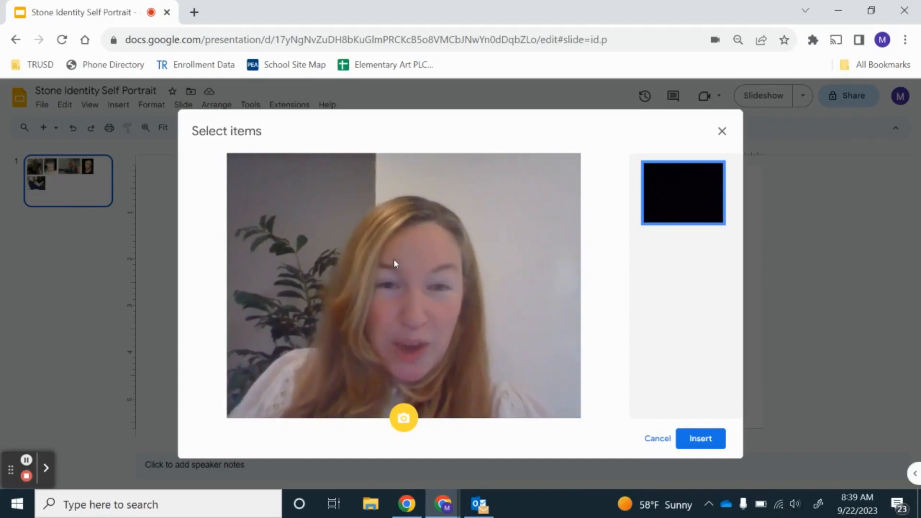
pyautogui.click(402, 419)
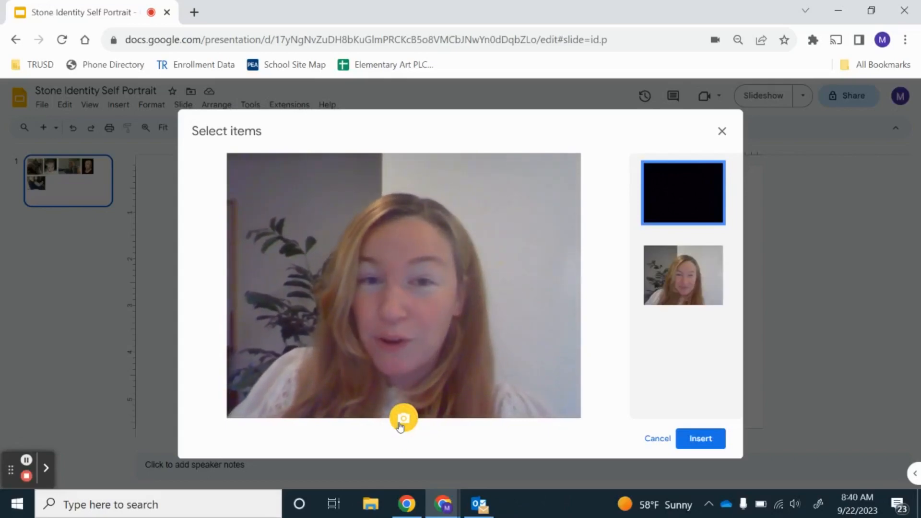
pyautogui.click(402, 419)
pyautogui.click(402, 420)
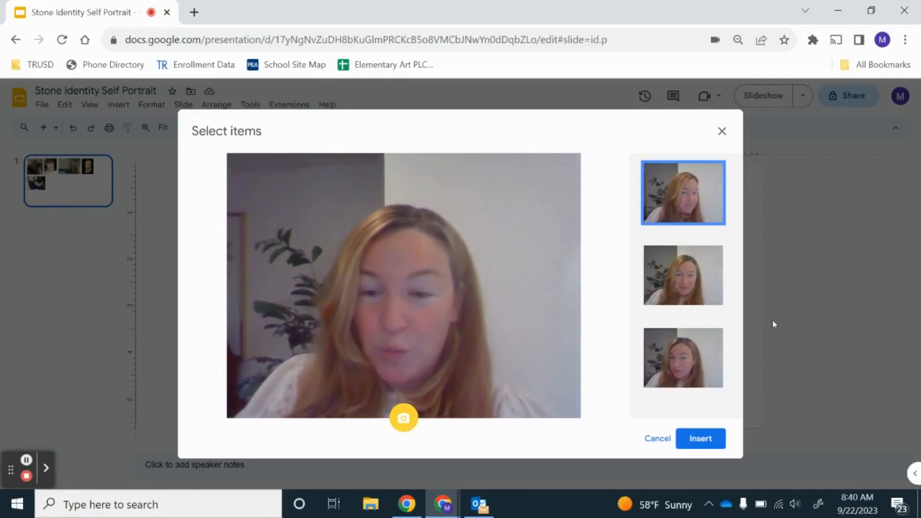
pyautogui.click(687, 301)
pyautogui.click(702, 439)
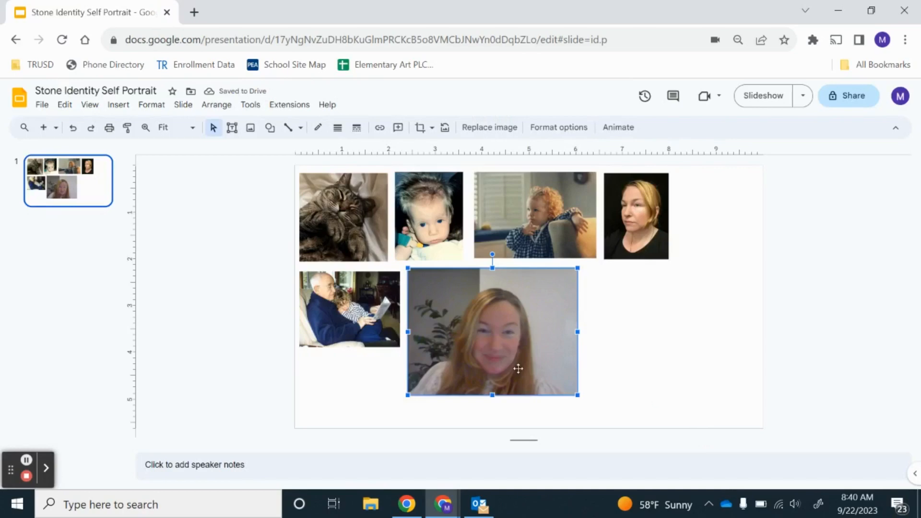
# - Delete the camera snapshot from the slide and search Google Images for lioness from within the presentation
pyautogui.press('Delete')
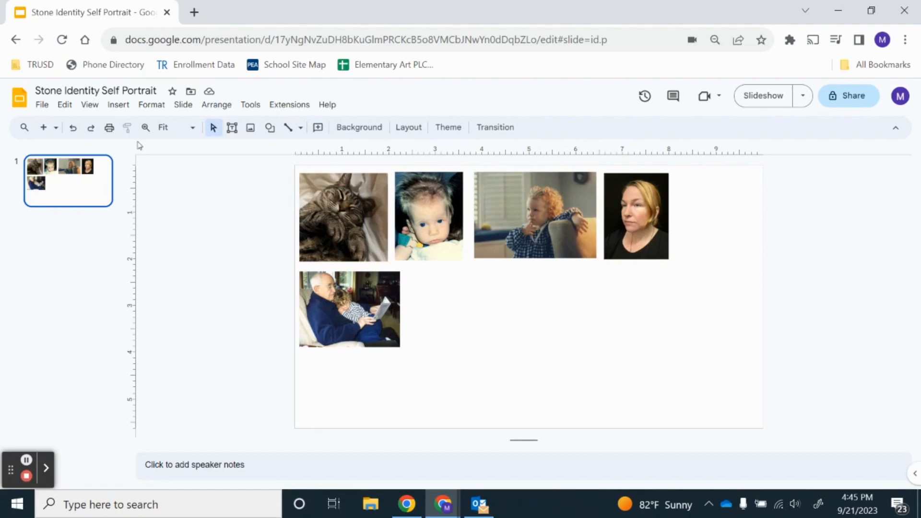
pyautogui.click(122, 107)
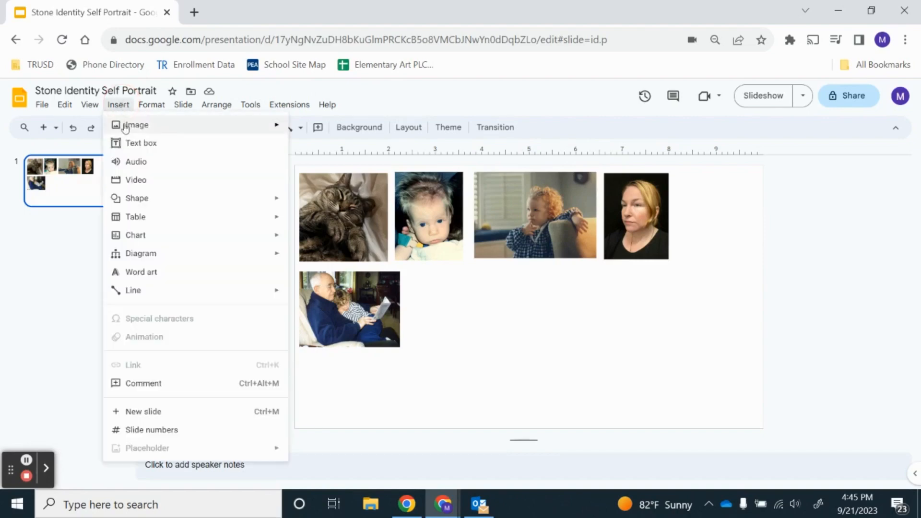
pyautogui.moveTo(125, 128)
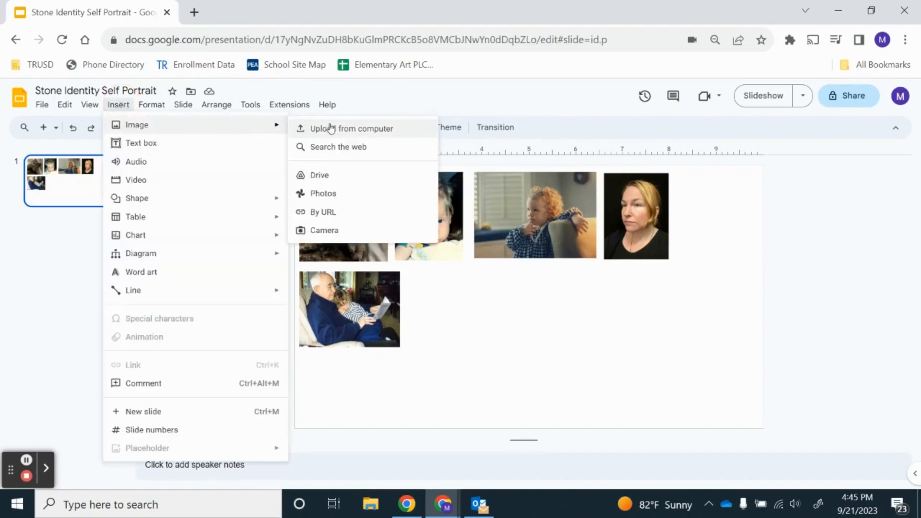
pyautogui.click(323, 149)
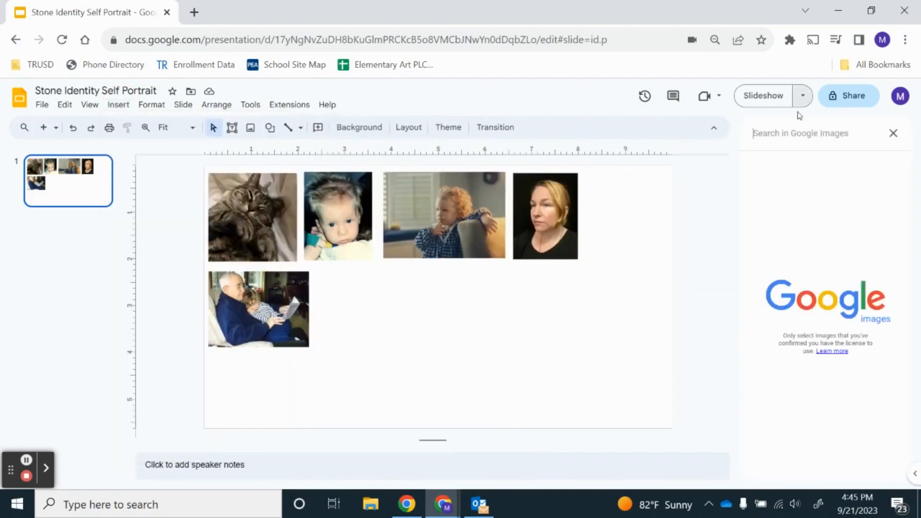
pyautogui.click(785, 133)
pyautogui.write('lion')
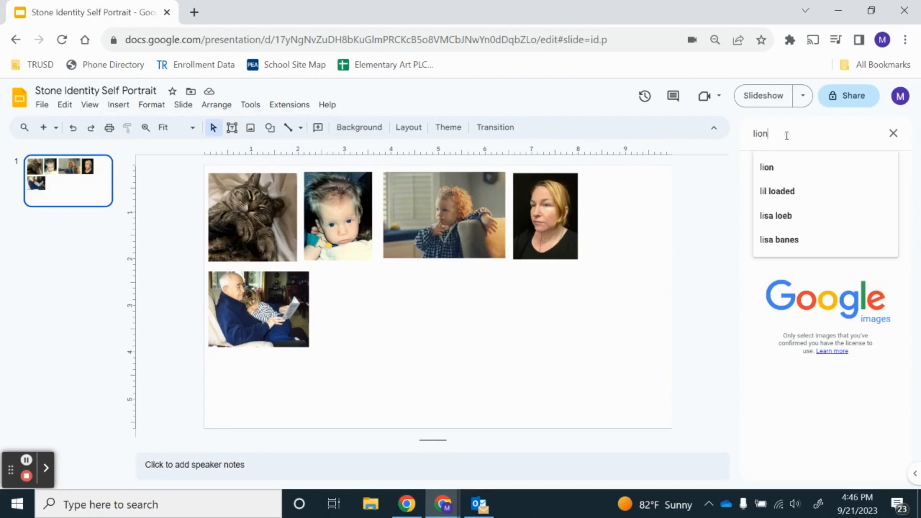
pyautogui.write('ess')
pyautogui.press('Return')
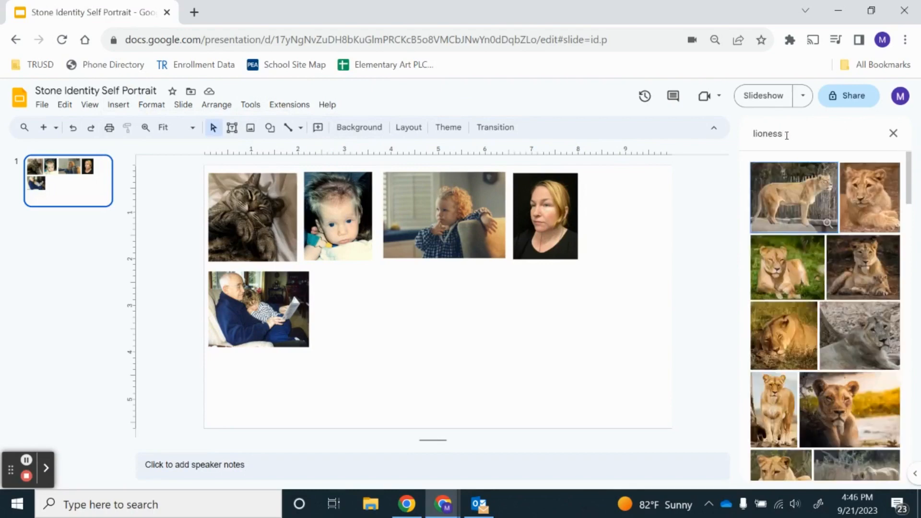
# - Insert the picture of a lioness with her cub, shrink it to about 2.6 inches wide and place it beside the grandfather photo
pyautogui.scroll(-2, 831, 296)
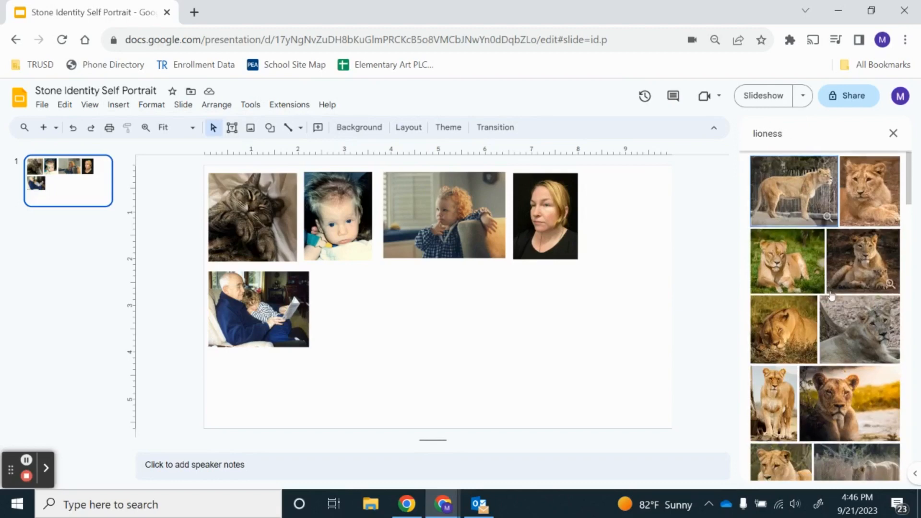
pyautogui.scroll(-8, 831, 296)
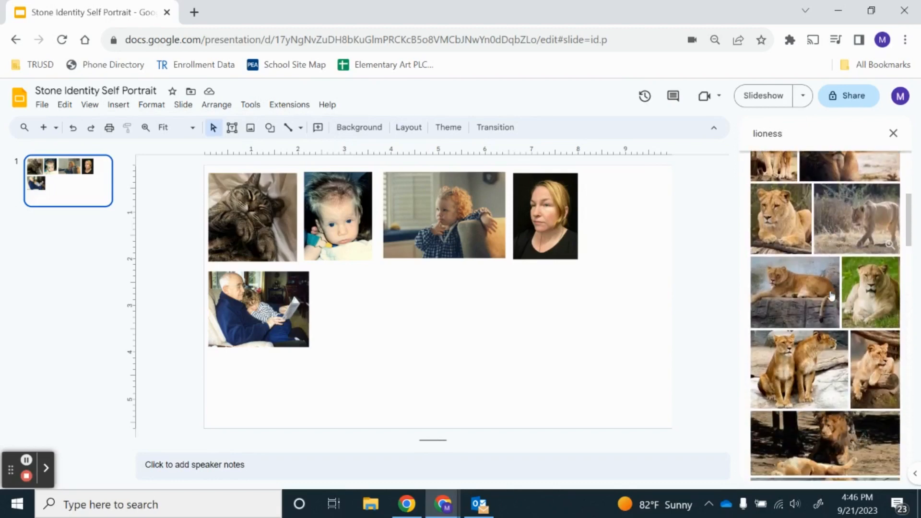
pyautogui.scroll(-5, 831, 296)
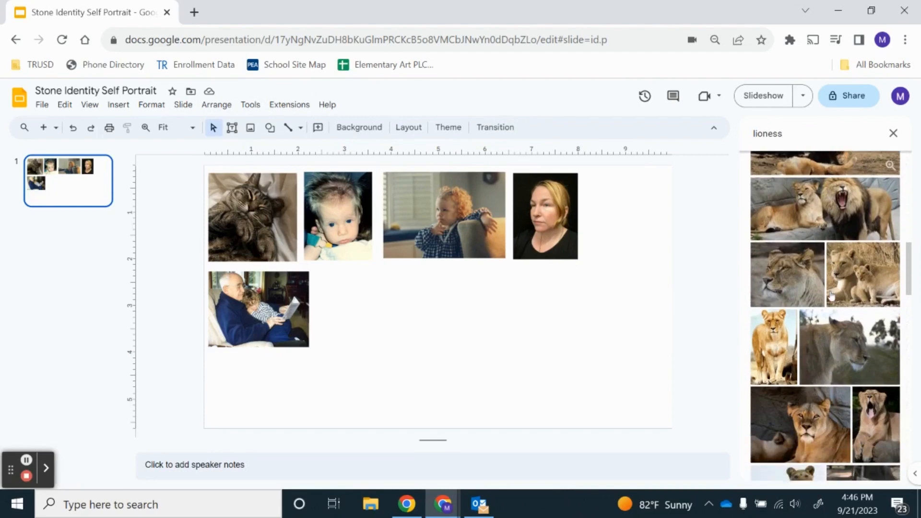
pyautogui.click(849, 272)
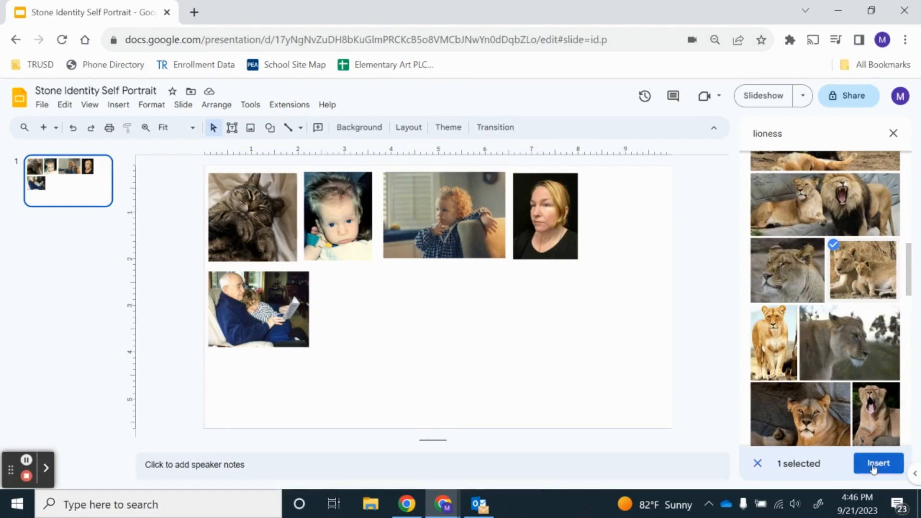
pyautogui.click(874, 465)
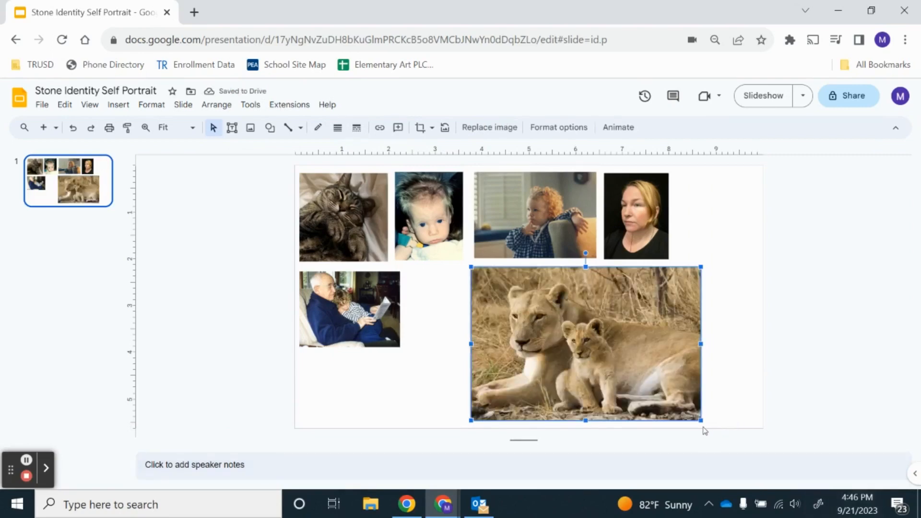
pyautogui.moveTo(700, 422); pyautogui.dragTo(593, 278)
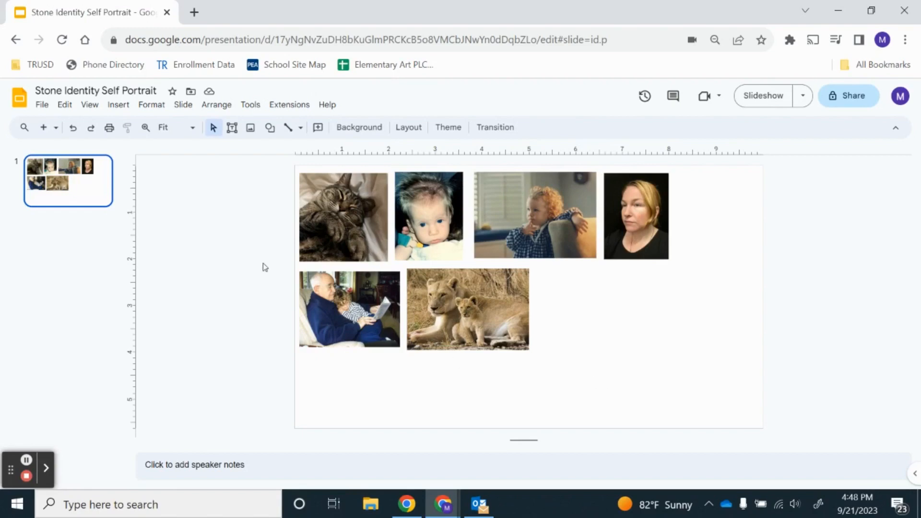
# - Reopen the web image search and replace the lioness query with quilt
pyautogui.click(121, 110)
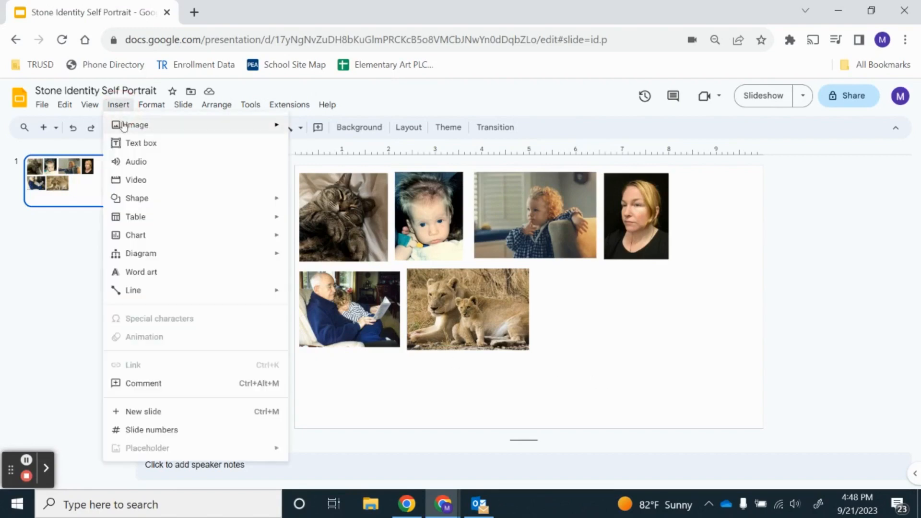
pyautogui.moveTo(214, 124)
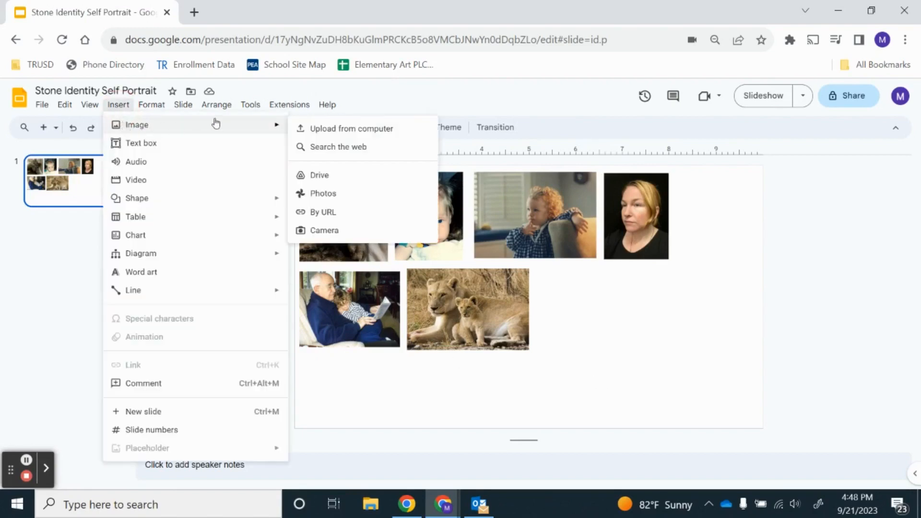
pyautogui.click(333, 147)
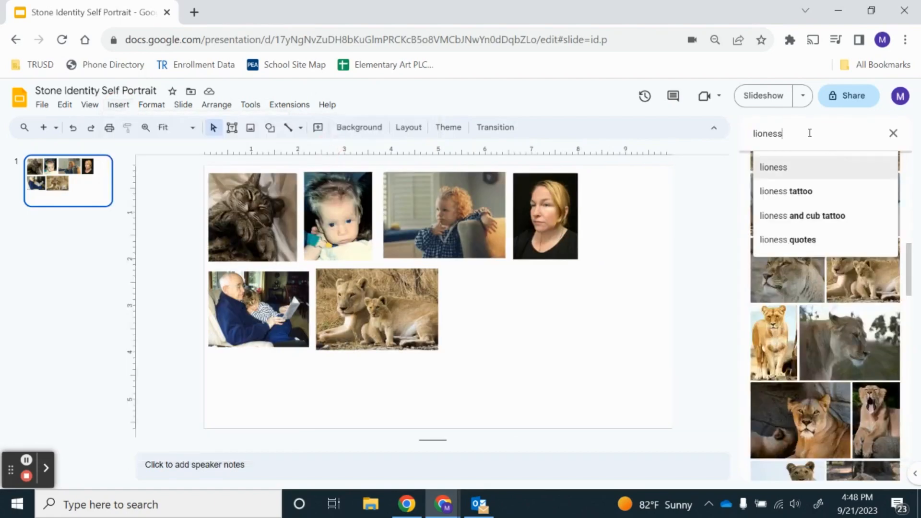
pyautogui.moveTo(807, 136); pyautogui.dragTo(752, 137)
pyautogui.press('BackSpace')
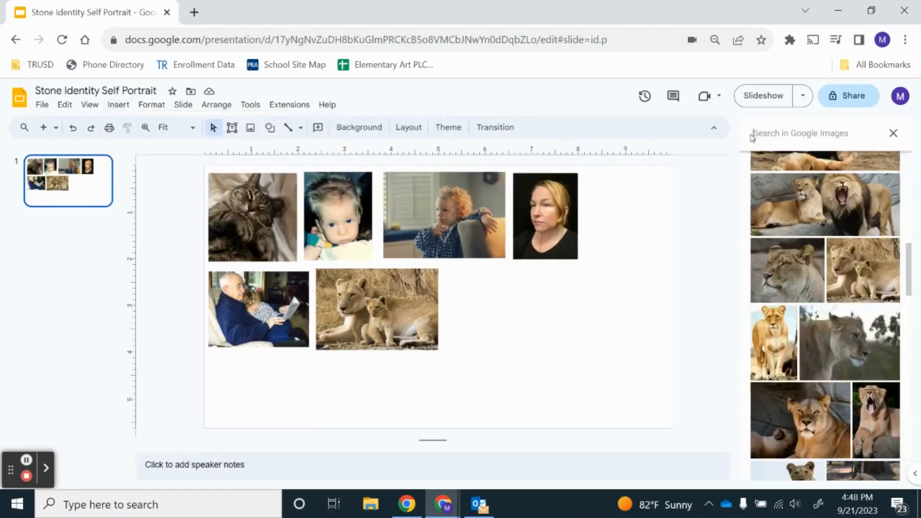
pyautogui.write('quilt')
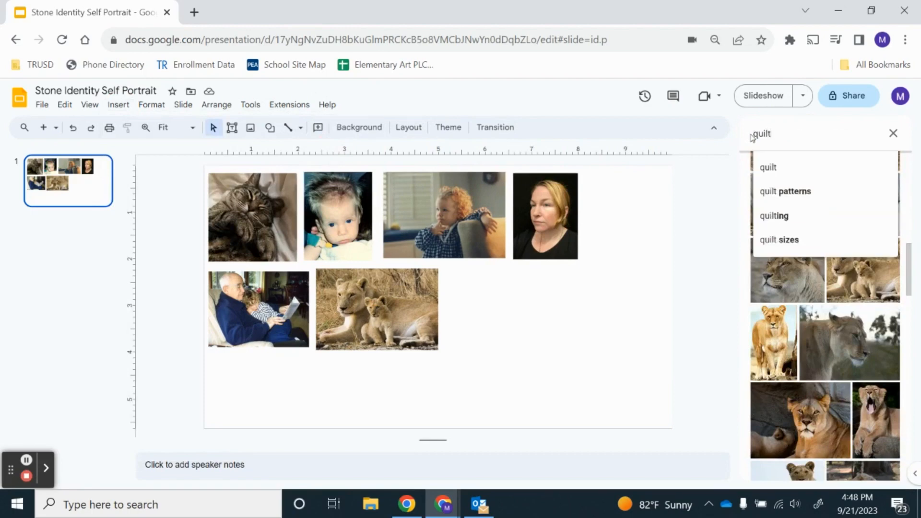
pyautogui.press('Return')
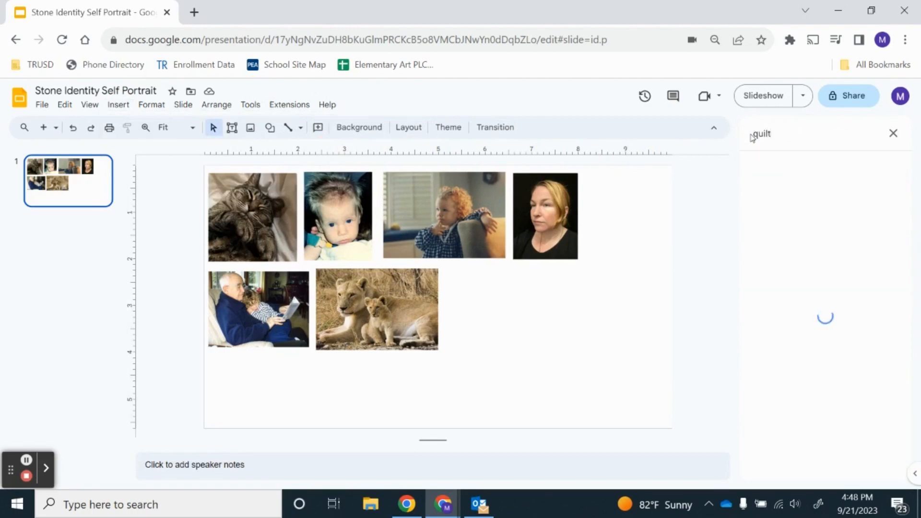
# - Insert the green and coral patchwork quilt picture, shrink it to about 2.8 inches wide beside the lioness picture, and deselect it
pyautogui.scroll(-4, 814, 307)
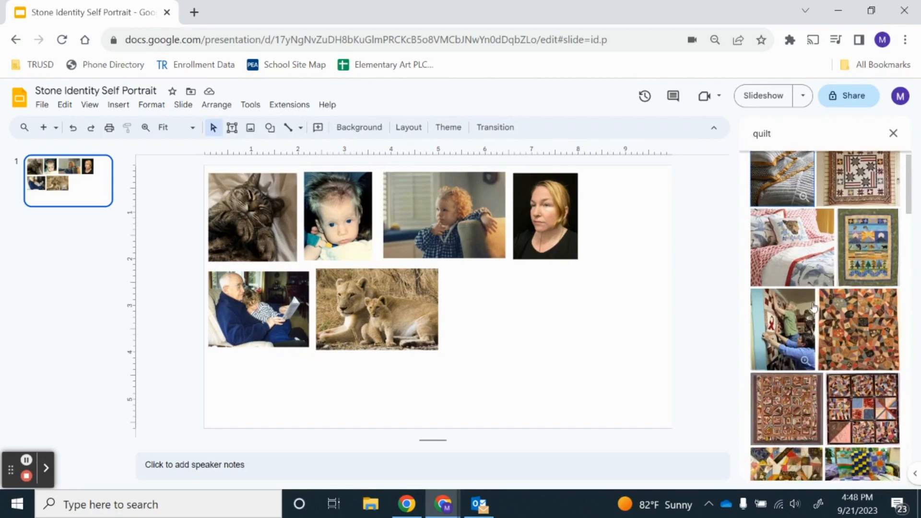
pyautogui.scroll(-10, 814, 307)
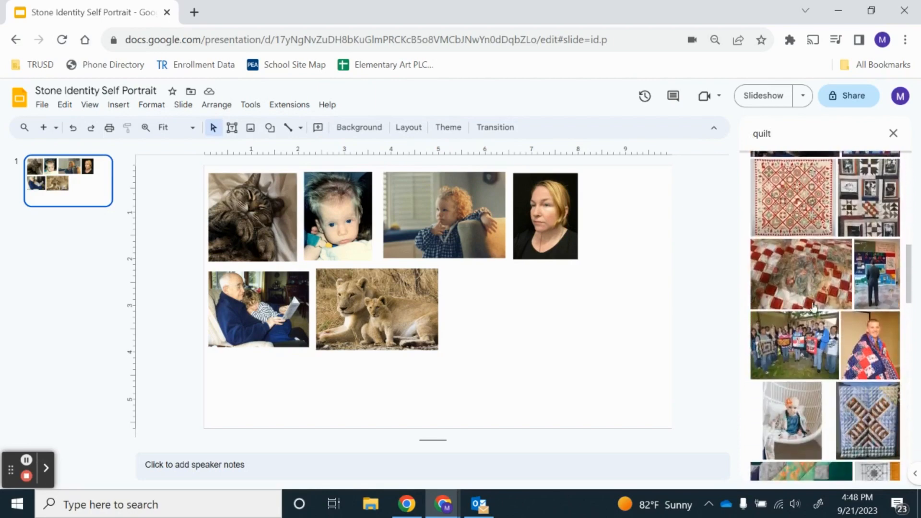
pyautogui.scroll(-5, 813, 307)
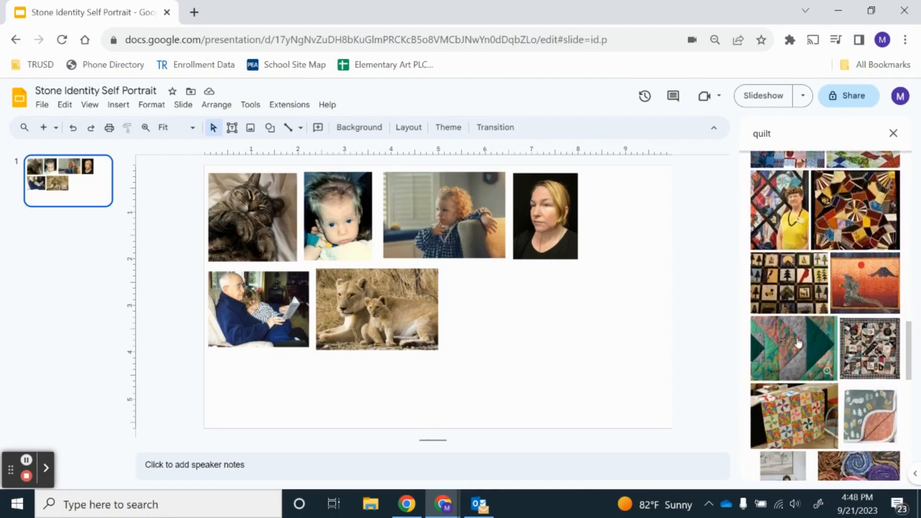
pyautogui.click(798, 341)
pyautogui.click(877, 464)
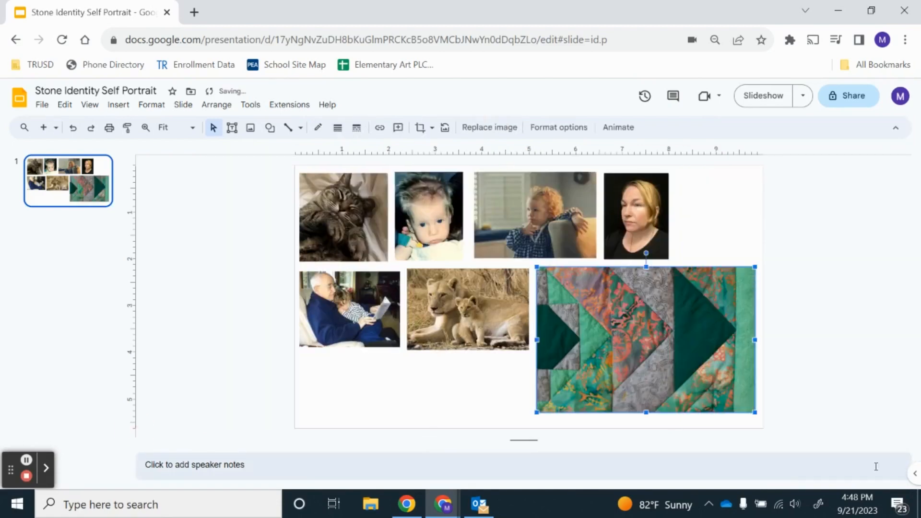
pyautogui.moveTo(755, 413); pyautogui.dragTo(665, 341)
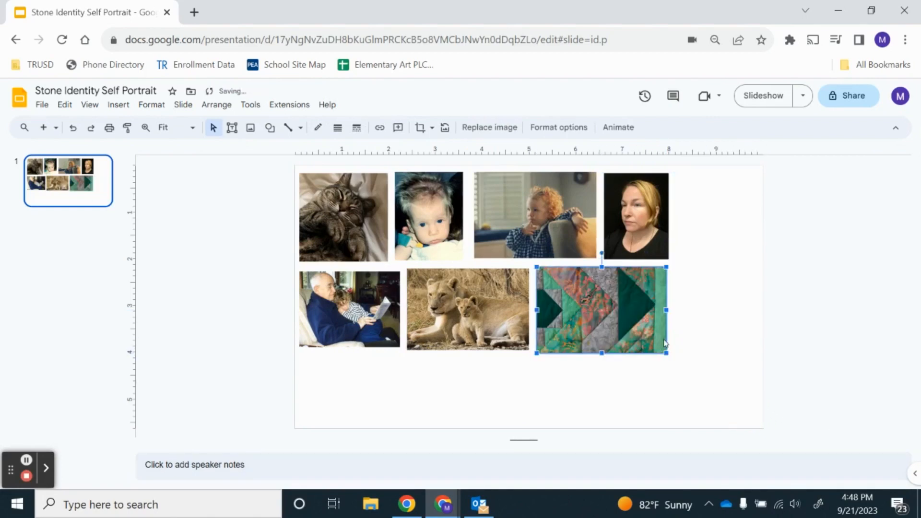
pyautogui.click(715, 406)
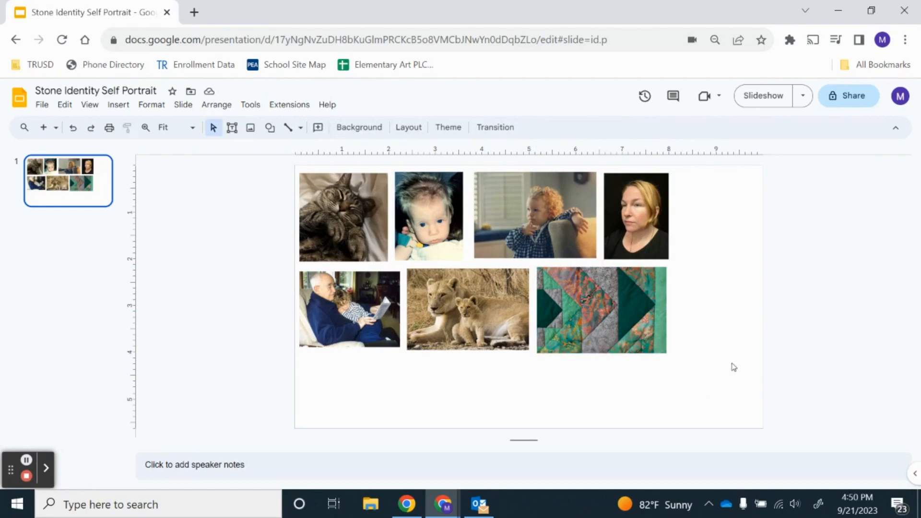
pyautogui.click(714, 250)
# - Search the web images for ocean and look through the results for a suitable picture
pyautogui.click(124, 109)
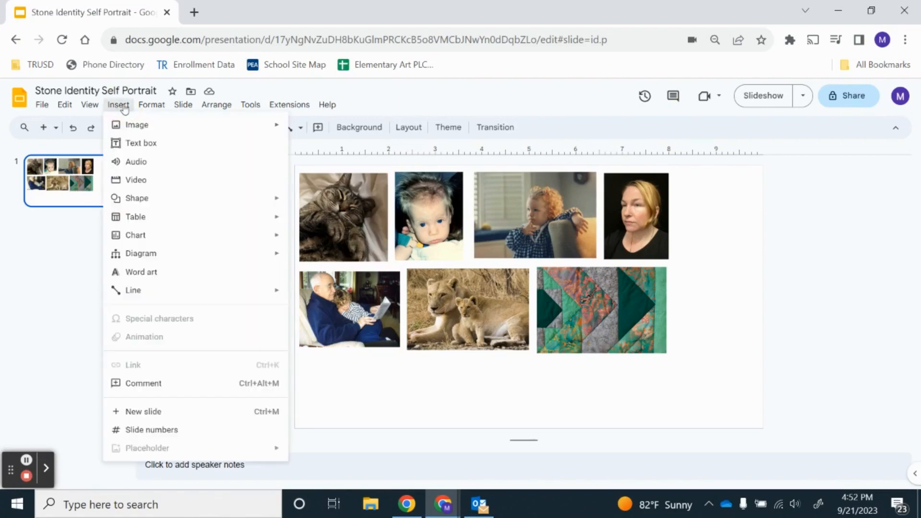
pyautogui.moveTo(259, 130)
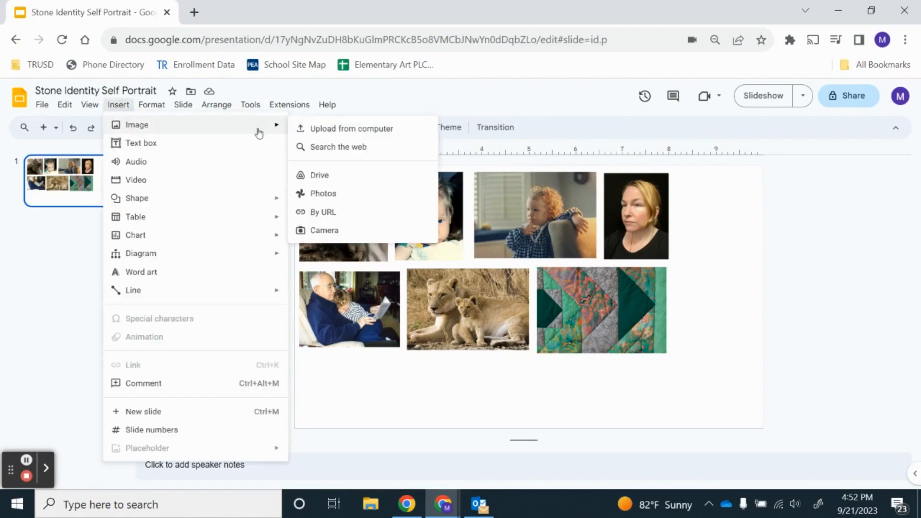
pyautogui.click(329, 147)
pyautogui.click(796, 136)
pyautogui.moveTo(796, 137); pyautogui.dragTo(747, 139)
pyautogui.press('BackSpace')
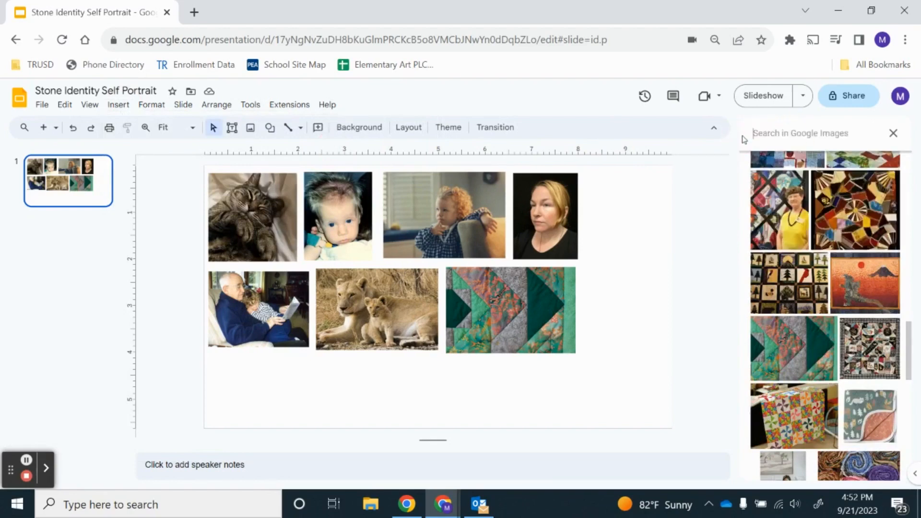
pyautogui.write('ocean')
pyautogui.press('Return')
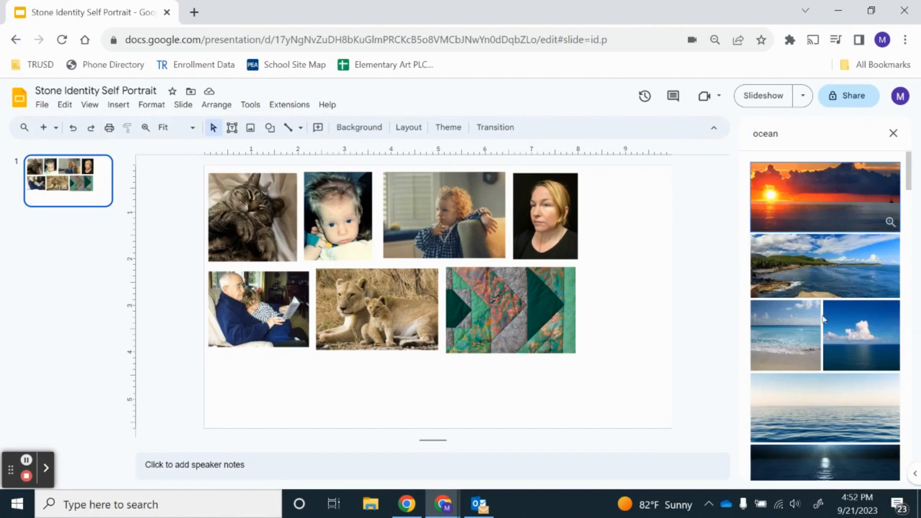
pyautogui.scroll(-4, 824, 319)
pyautogui.scroll(-5, 823, 319)
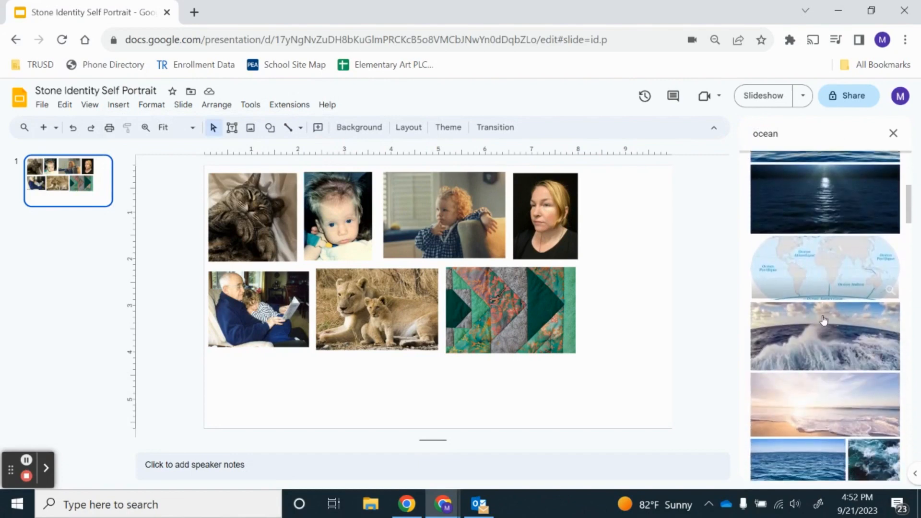
pyautogui.scroll(-4, 824, 319)
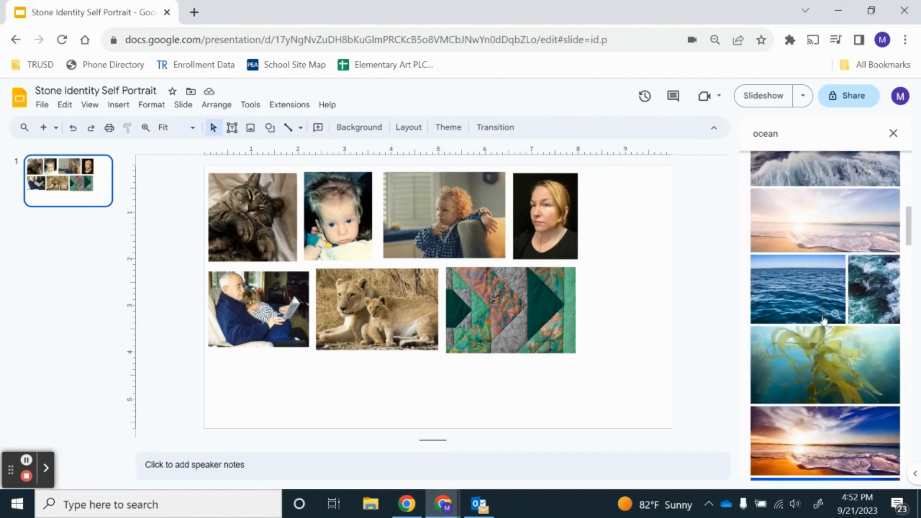
pyautogui.scroll(8, 823, 319)
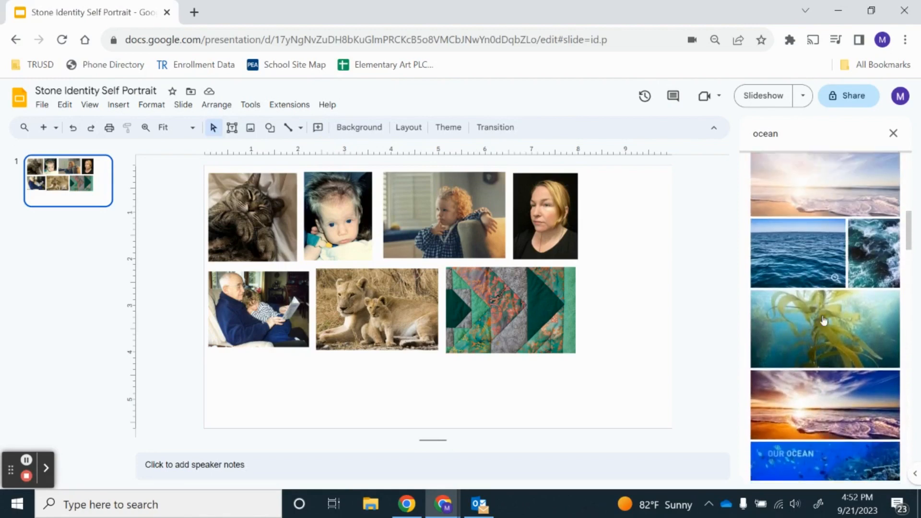
pyautogui.scroll(2, 823, 319)
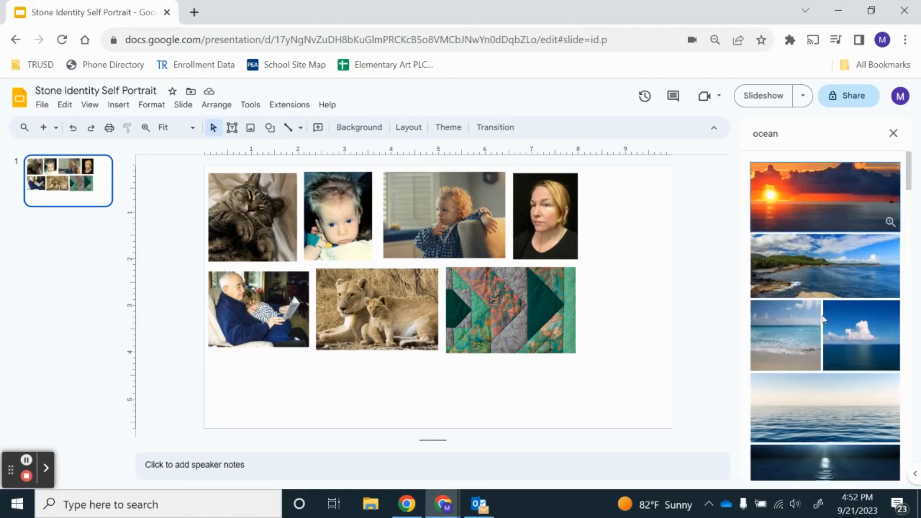
# - Refine the web image search to ocean waves
pyautogui.click(787, 131)
pyautogui.write('waves')
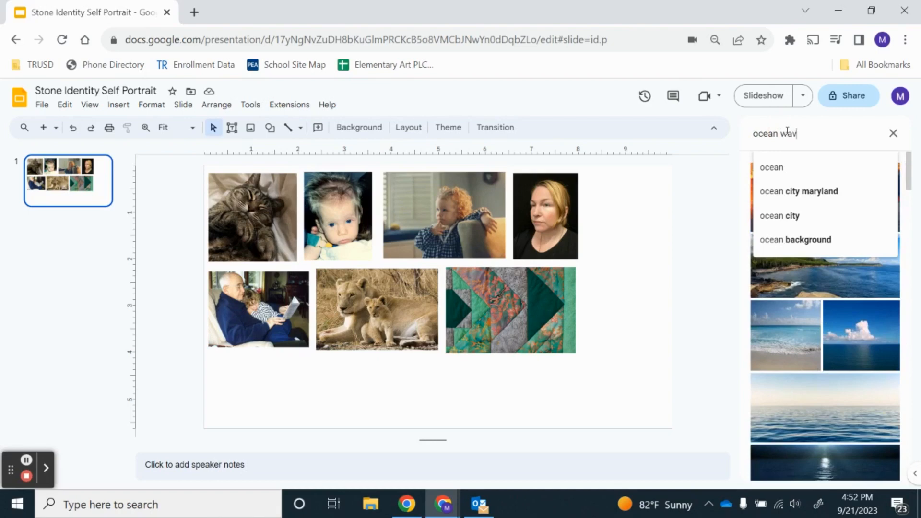
pyautogui.press('Return')
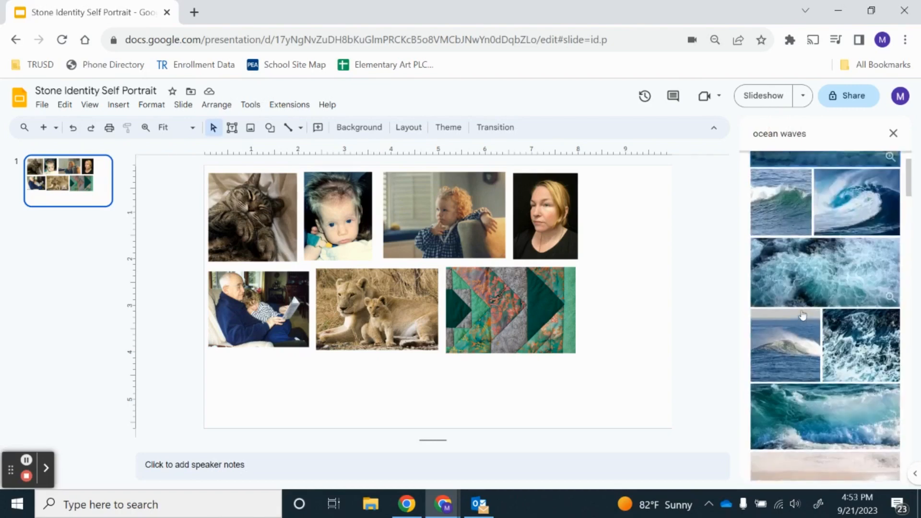
pyautogui.scroll(-1, 838, 307)
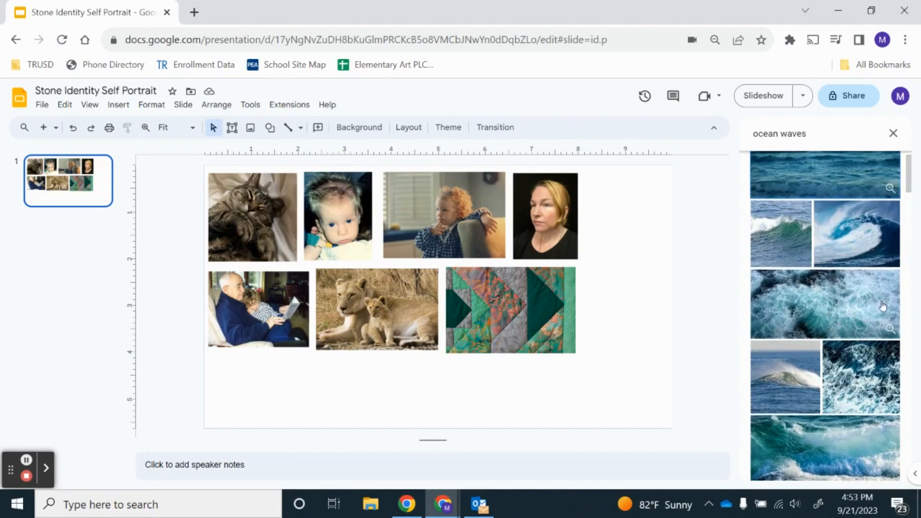
# - Insert the foamy turquoise ocean waves picture and shrink it to about 2.4 inches wide near the slide's lower-right corner
pyautogui.click(788, 296)
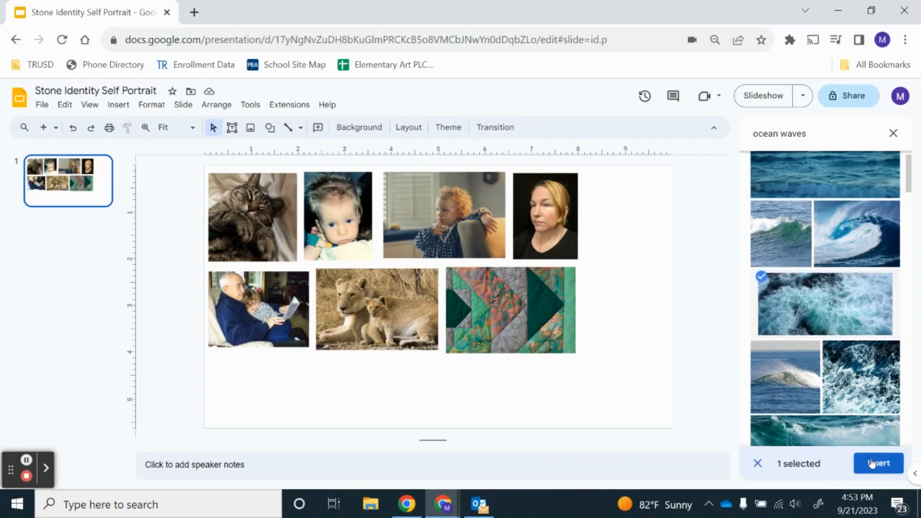
pyautogui.click(871, 463)
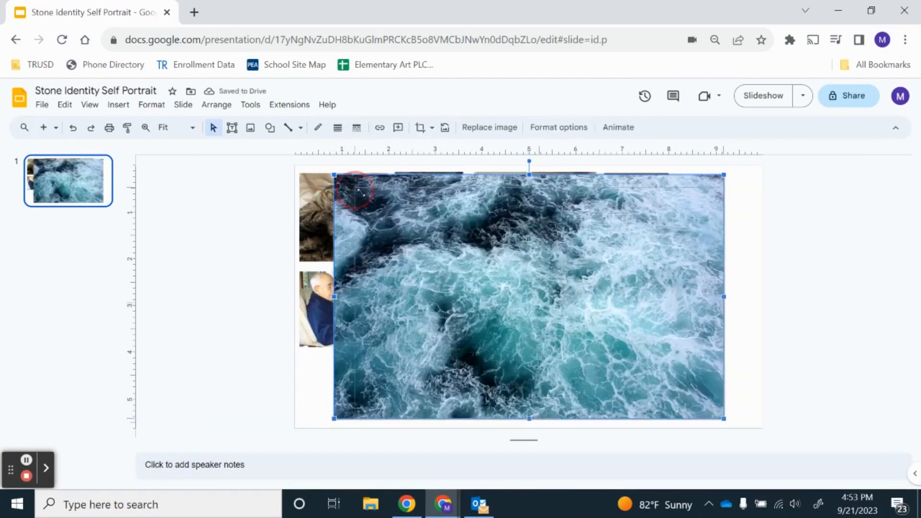
pyautogui.moveTo(361, 192); pyautogui.dragTo(621, 338)
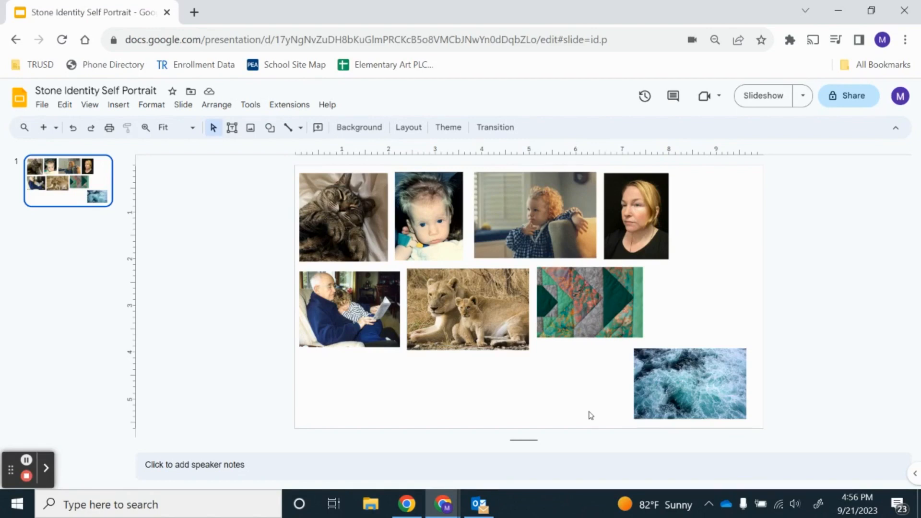
# - Add a text box about 5 inches wide below the pictures containing the quote "Though she be but little, she is fierce."
pyautogui.click(233, 130)
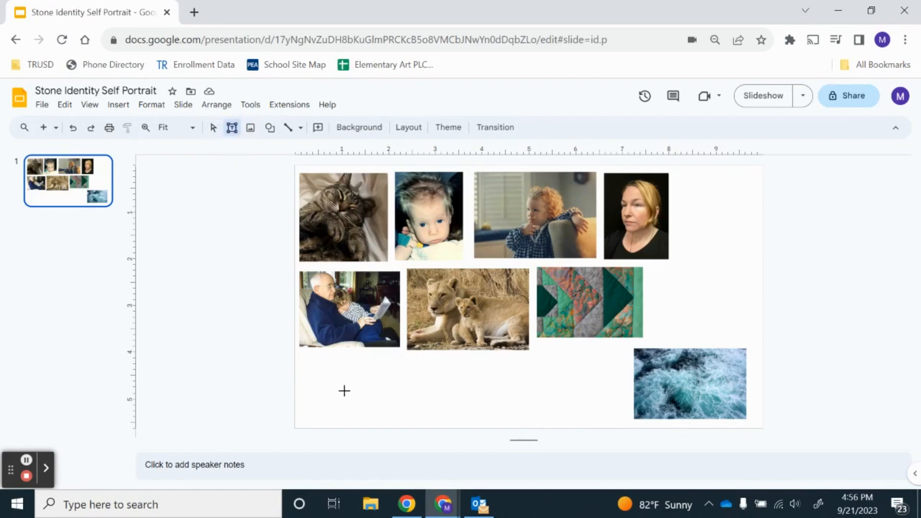
pyautogui.moveTo(328, 367); pyautogui.dragTo(566, 405)
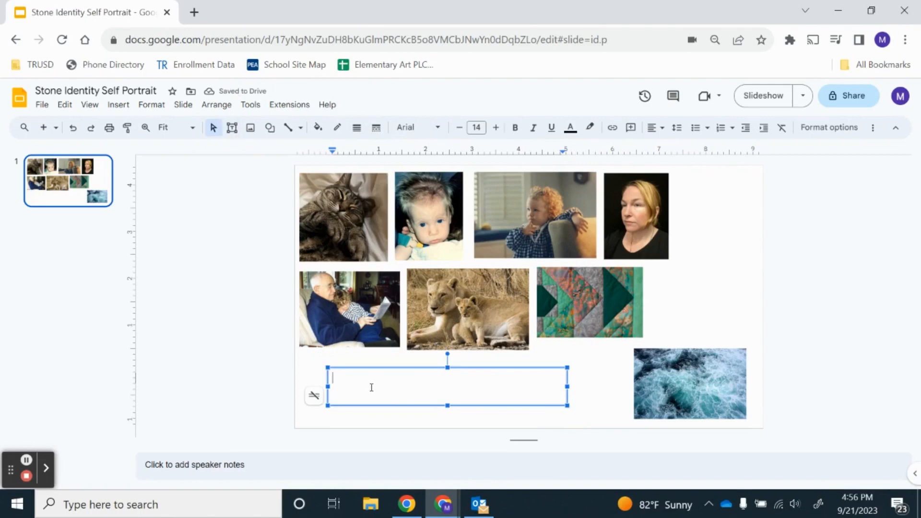
pyautogui.write('"')
pyautogui.write('Tho')
pyautogui.write('ugh she be')
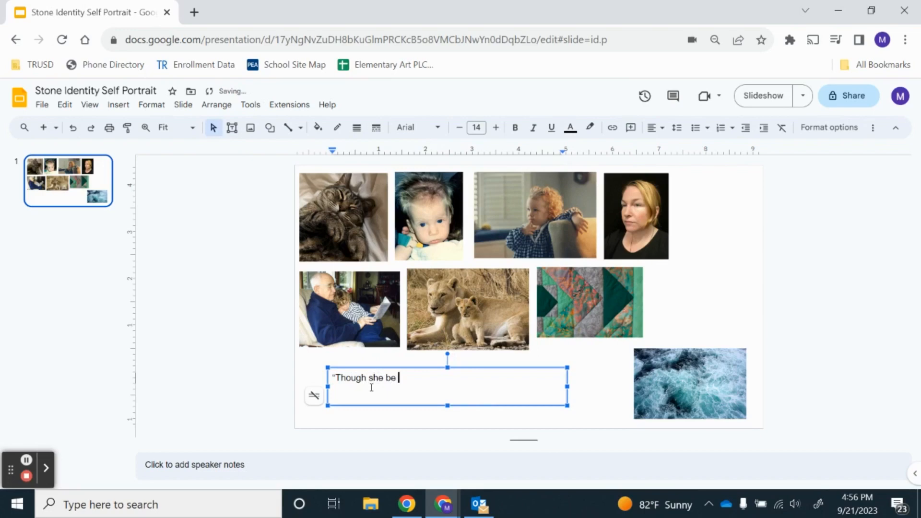
pyautogui.write(' but little, she is fierce."')
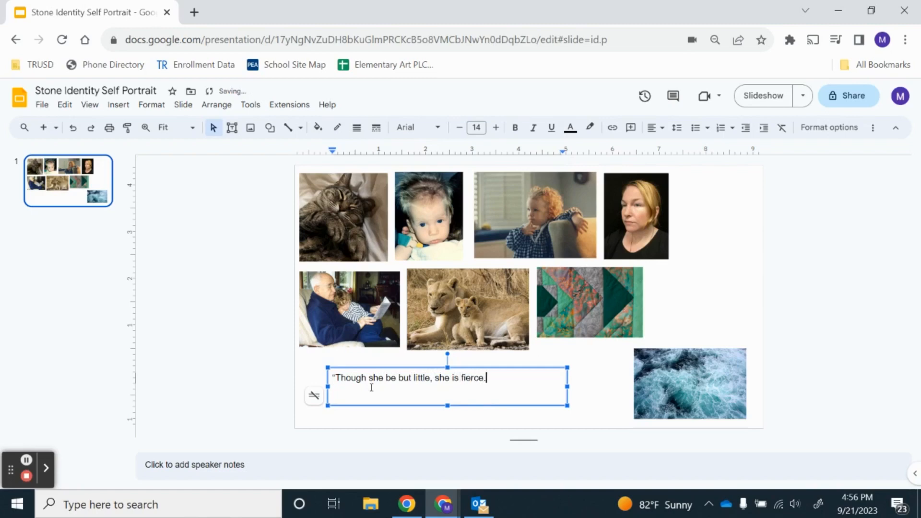
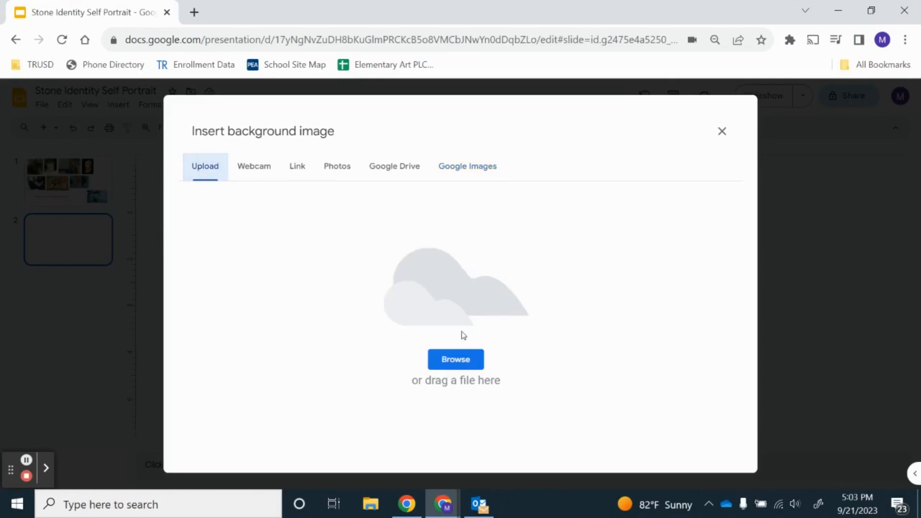
# - Search Google Images for ocean waves and set the foamy turquoise water picture as slide 2's background
pyautogui.click(454, 360)
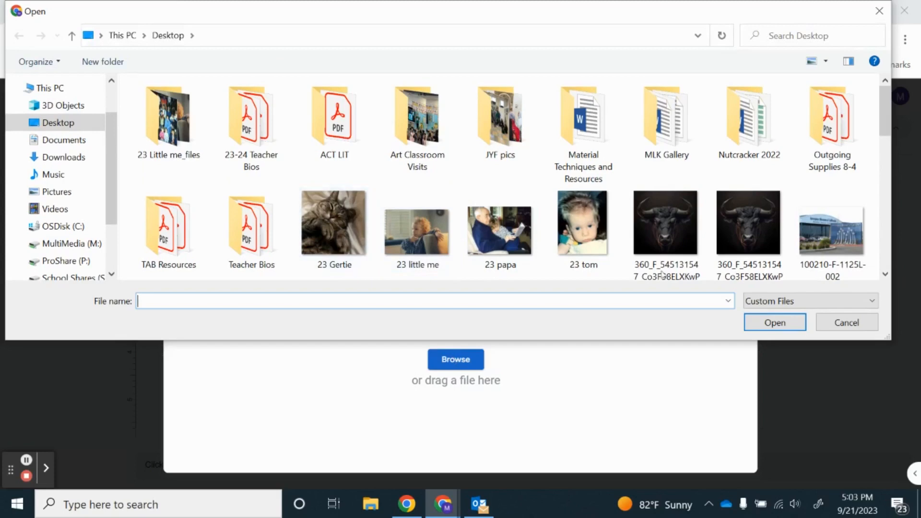
pyautogui.click(855, 324)
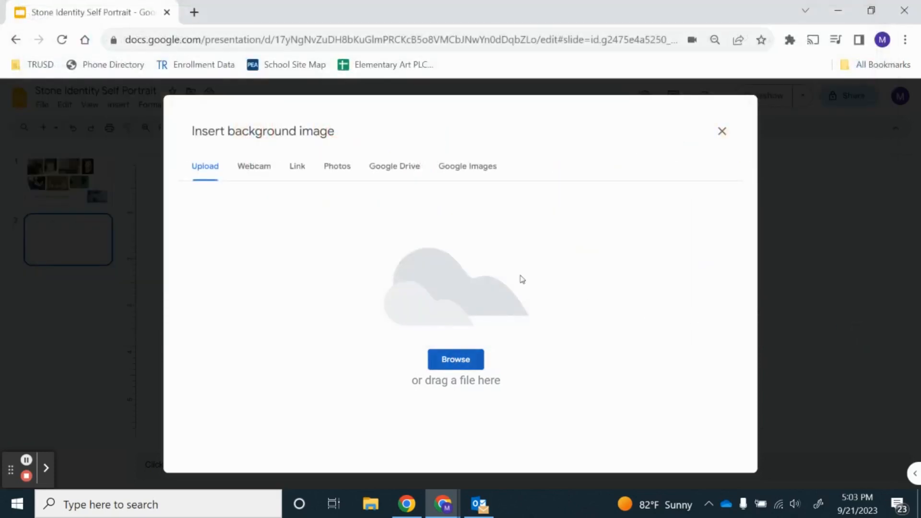
pyautogui.click(455, 174)
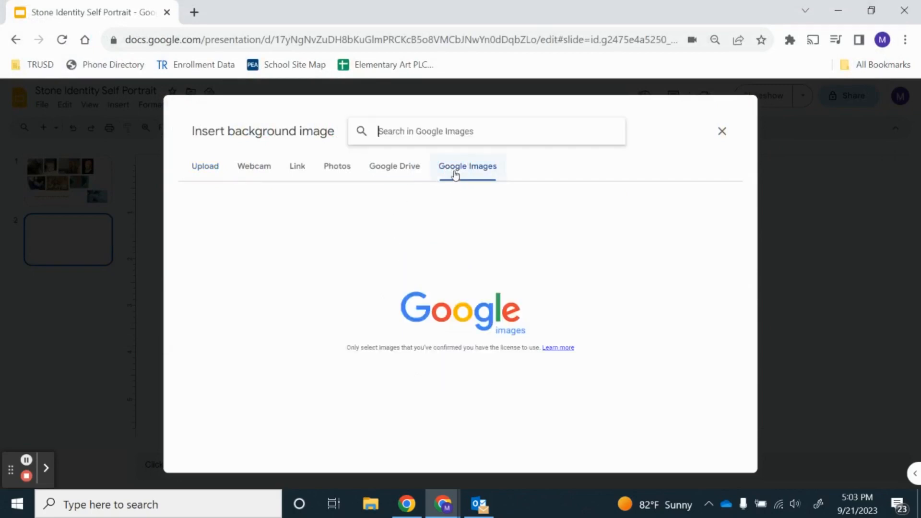
pyautogui.write('ocea')
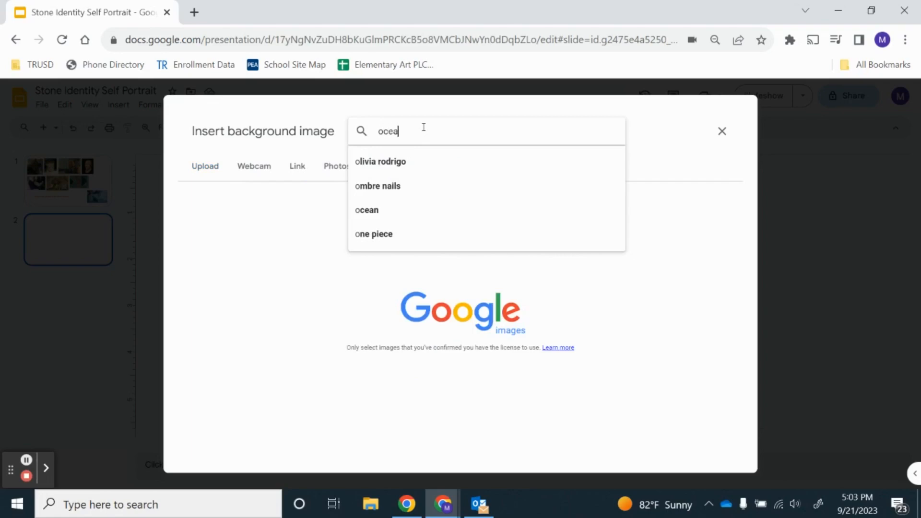
pyautogui.write('n waves')
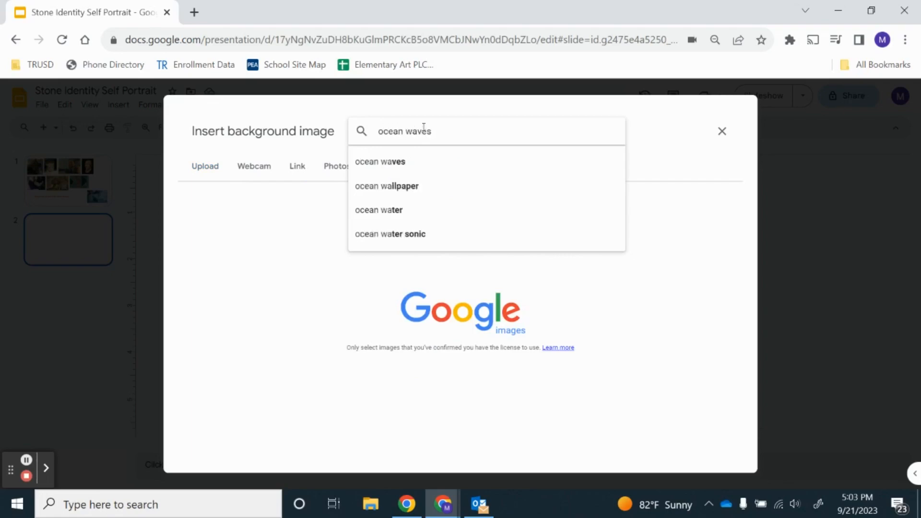
pyautogui.press('Return')
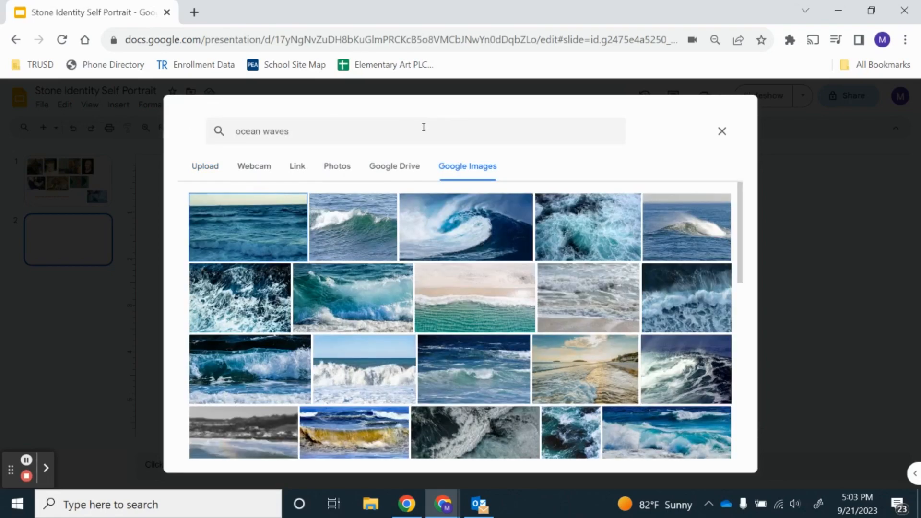
pyautogui.click(587, 240)
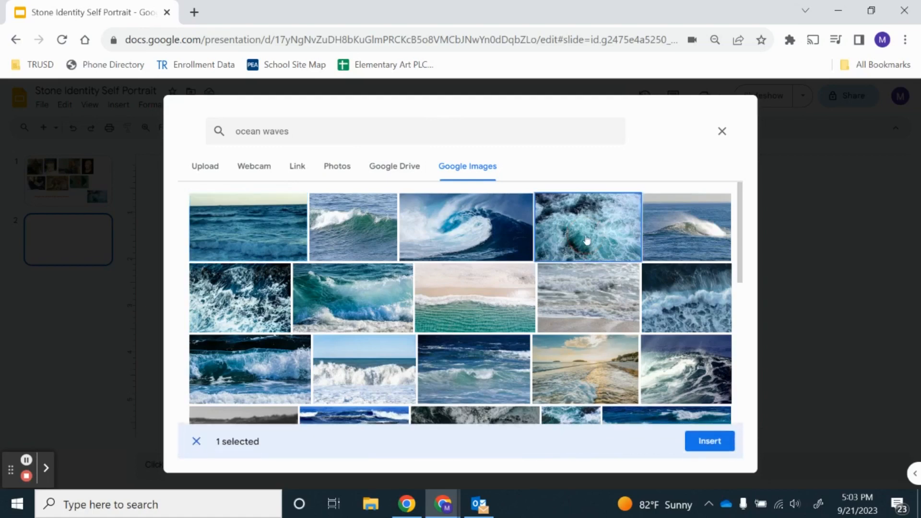
pyautogui.click(710, 441)
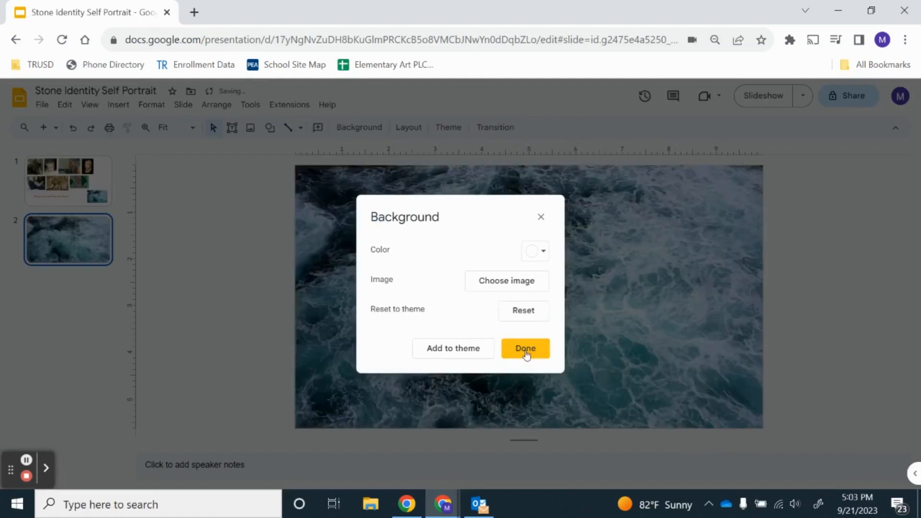
pyautogui.click(526, 351)
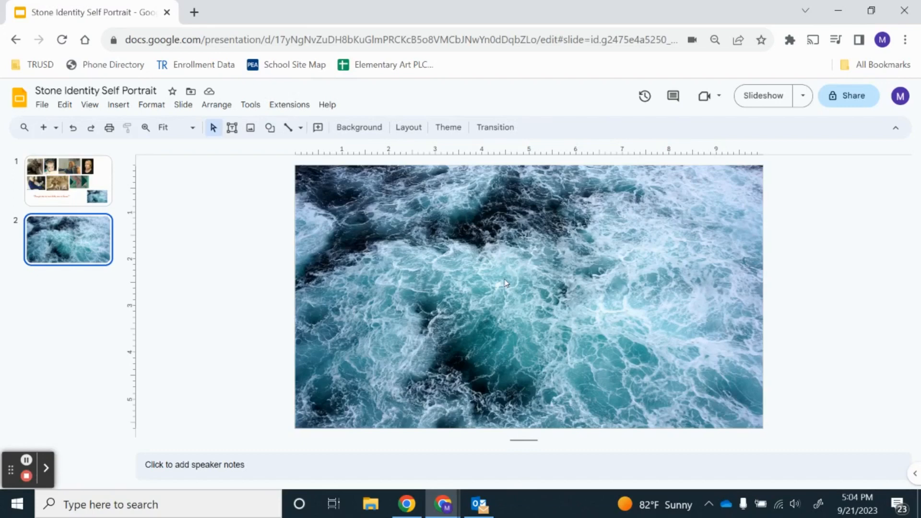
# - Copy the quilt picture from slide 1 and paste it onto slide 2
pyautogui.click(93, 185)
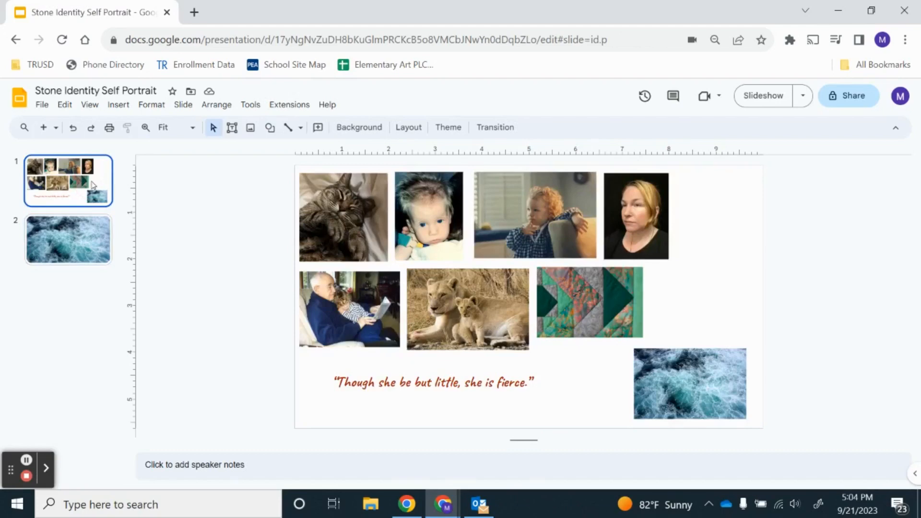
pyautogui.click(584, 301)
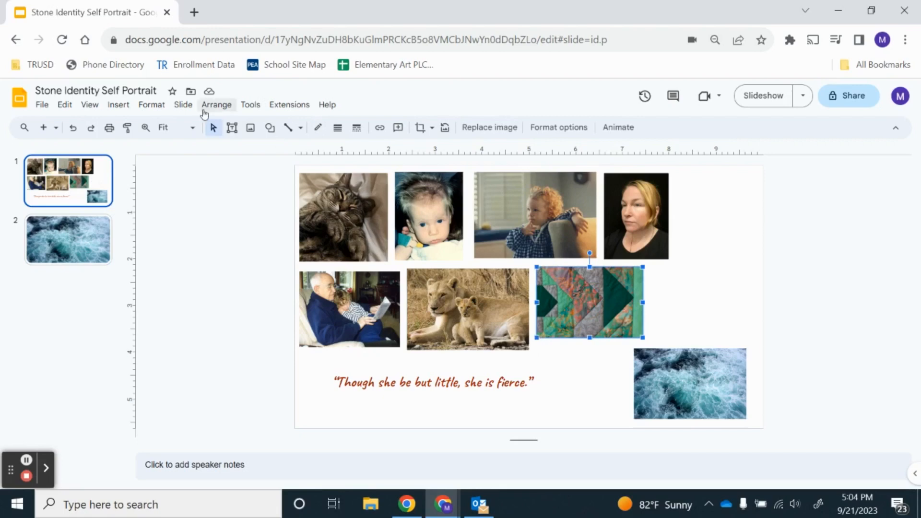
pyautogui.click(63, 105)
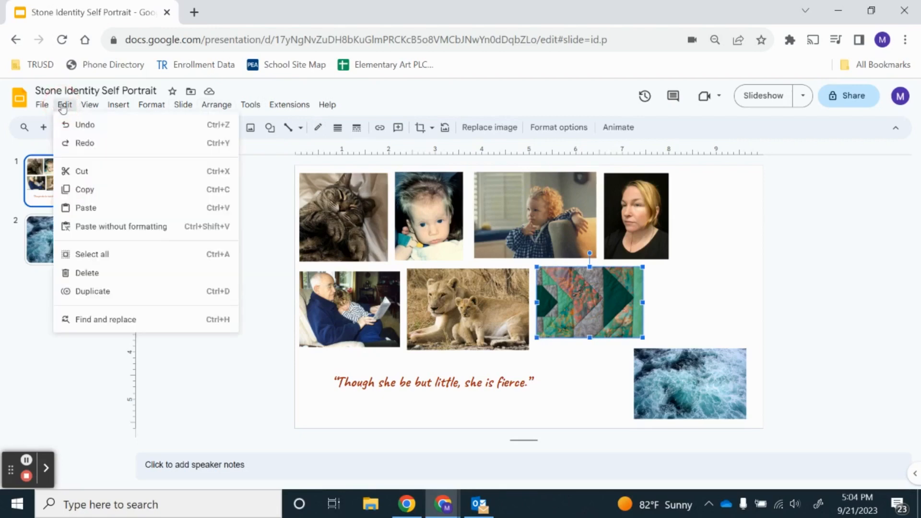
pyautogui.click(85, 190)
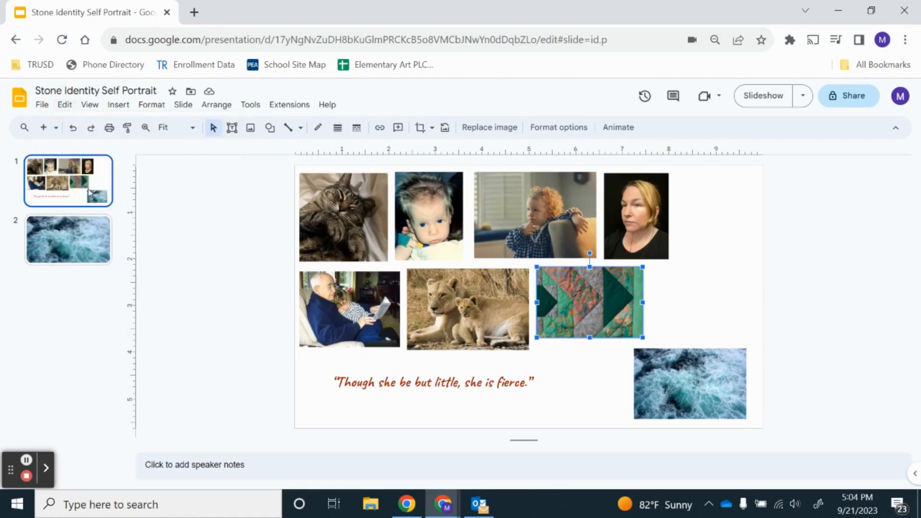
pyautogui.click(84, 237)
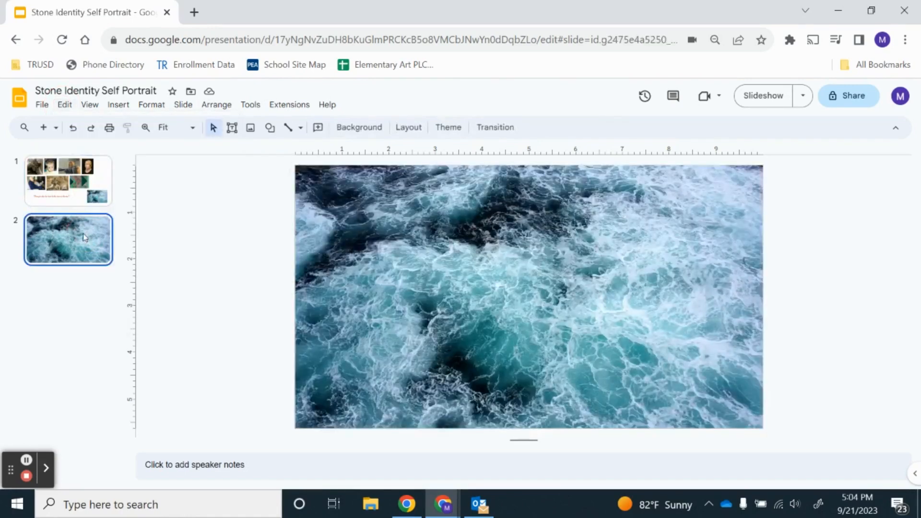
pyautogui.click(65, 110)
pyautogui.click(97, 208)
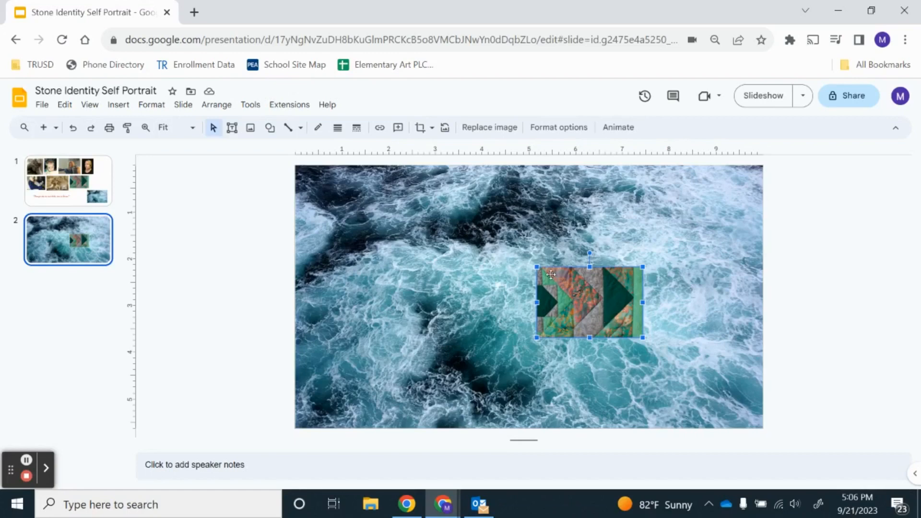
# - Enlarge the pasted quilt picture to about 5.7 inches wide and rotate it 90° counterclockwise so its triangles point up
pyautogui.click(537, 267)
pyautogui.moveTo(538, 269); pyautogui.dragTo(433, 211)
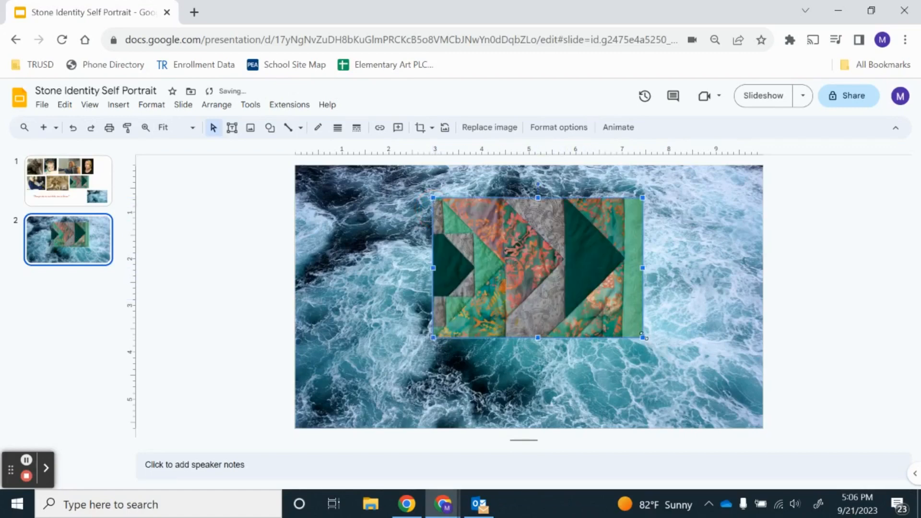
pyautogui.moveTo(643, 338); pyautogui.dragTo(696, 376)
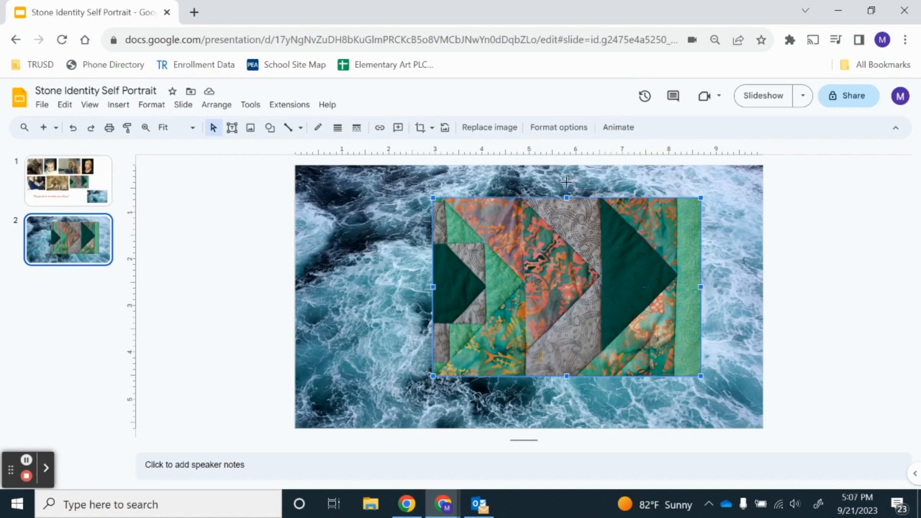
pyautogui.moveTo(566, 182); pyautogui.dragTo(452, 287)
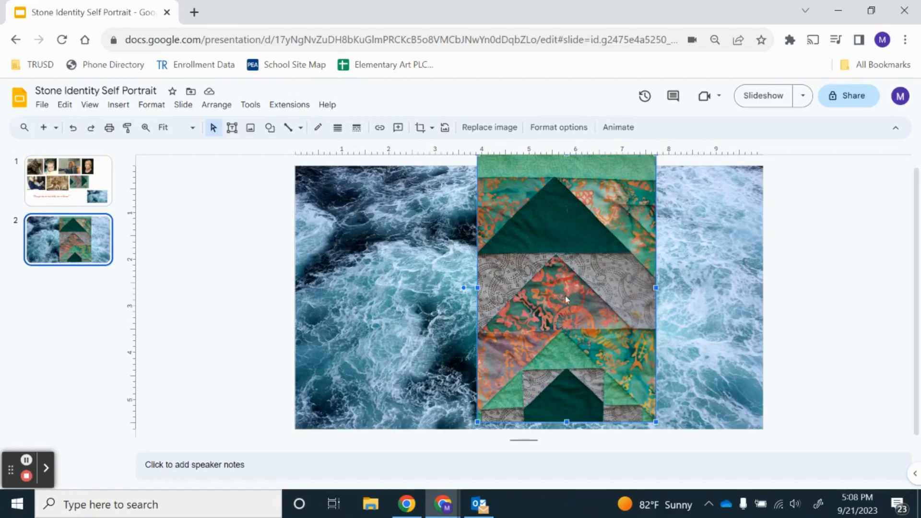
# - Crop the rotated quilt picture, trimming its right side and the part extending above the slide
pyautogui.doubleClick(565, 296)
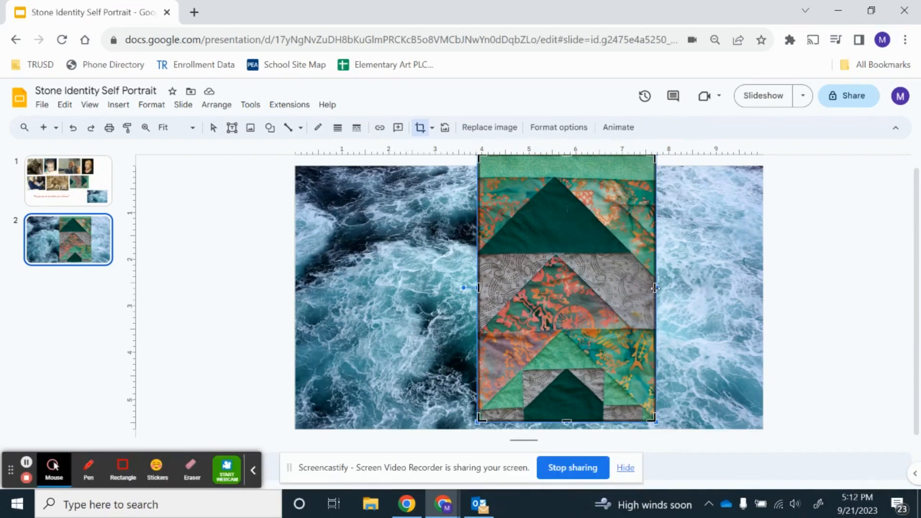
pyautogui.moveTo(656, 288); pyautogui.dragTo(631, 289)
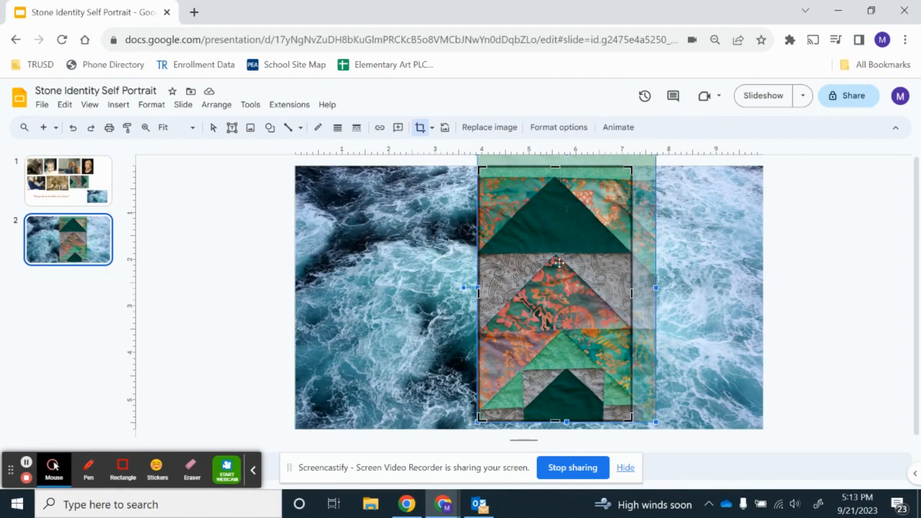
pyautogui.press('Return')
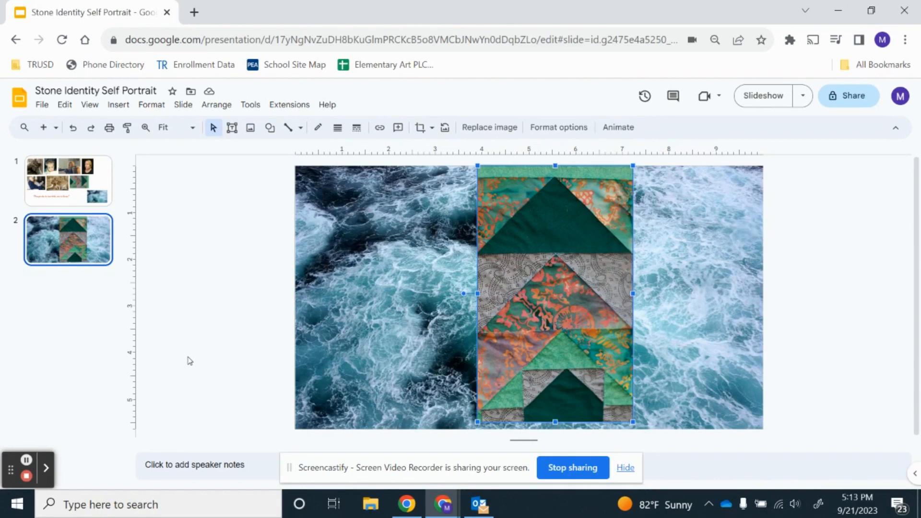
# - Move the cropped quilt to the slide's left edge, enlarge it slightly to fill the slide height, and deselect it
pyautogui.moveTo(531, 314); pyautogui.dragTo(350, 313)
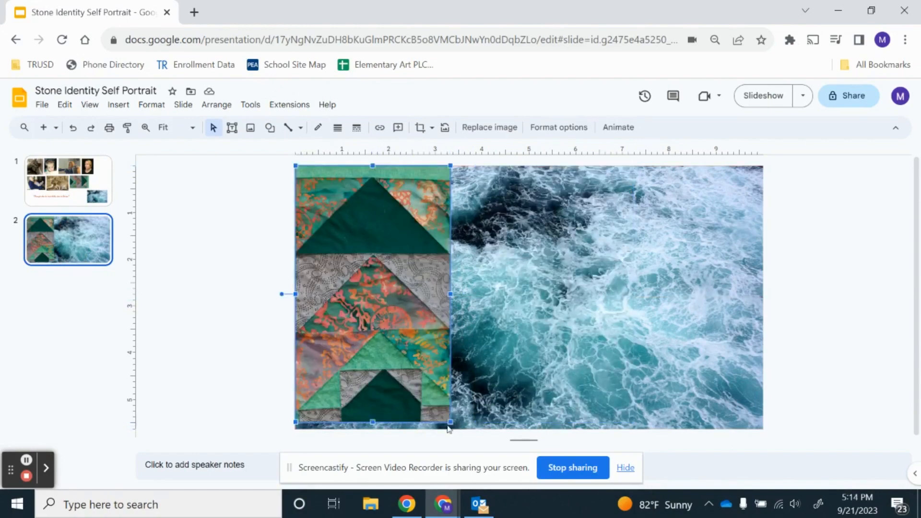
pyautogui.moveTo(450, 425); pyautogui.dragTo(456, 432)
pyautogui.press('Escape')
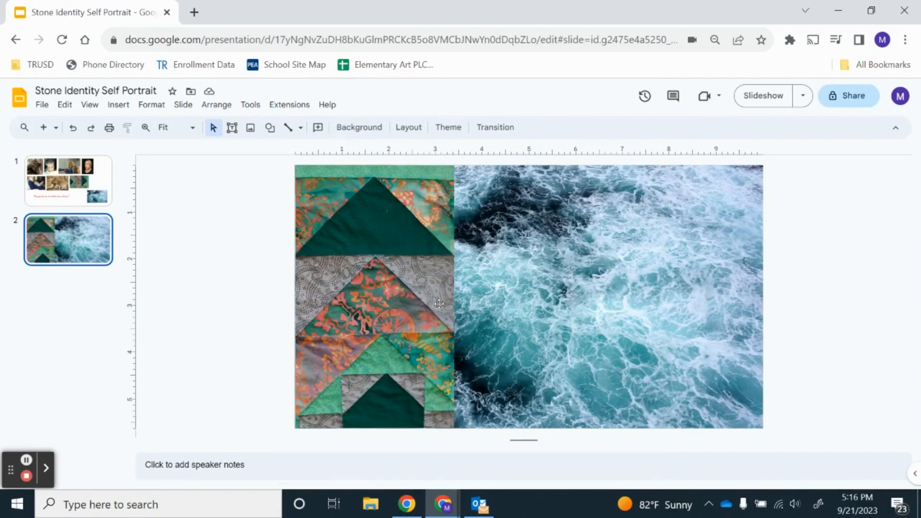
# - Recolor the quilt picture on slide 2 with the teal Dark 7 preset
pyautogui.click(397, 304)
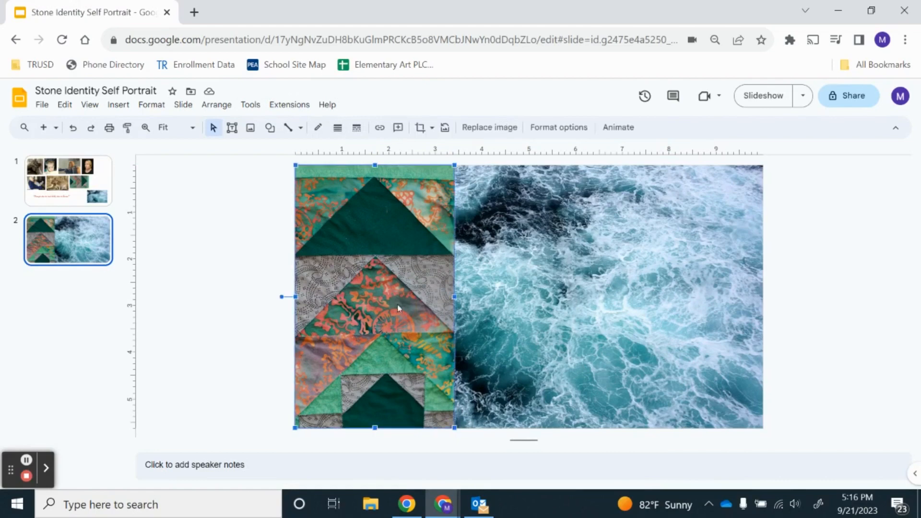
pyautogui.click(556, 129)
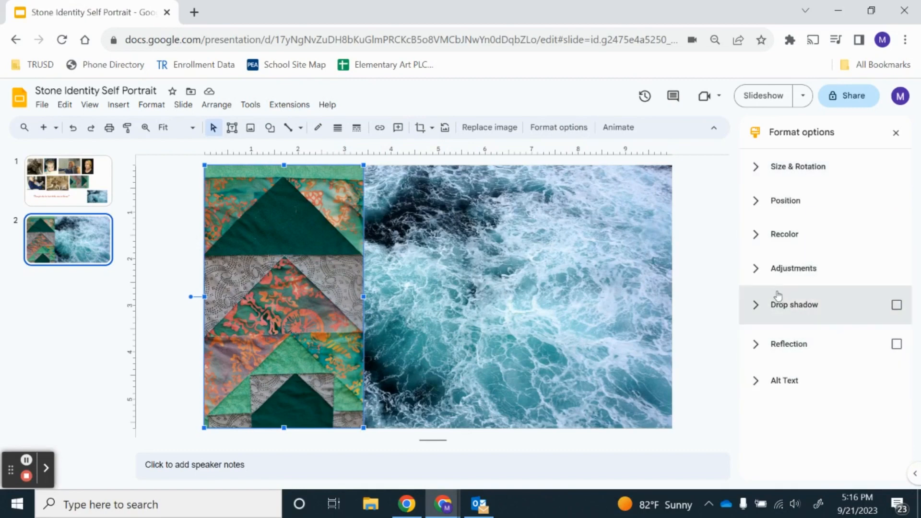
pyautogui.click(757, 236)
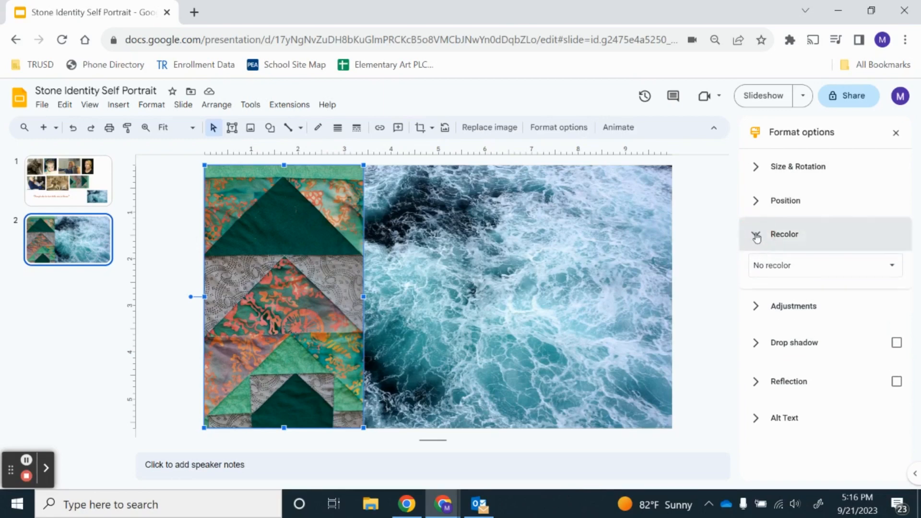
pyautogui.click(881, 271)
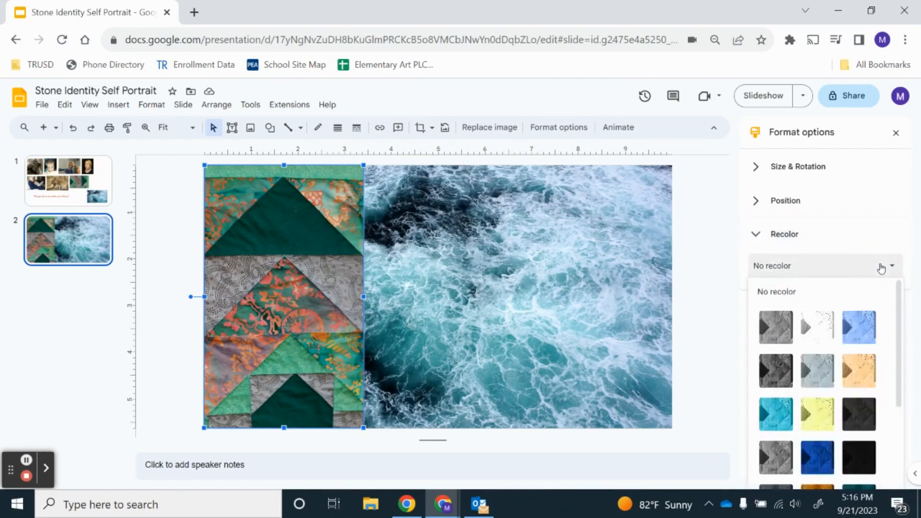
pyautogui.scroll(-1, 837, 407)
pyautogui.scroll(-3, 837, 406)
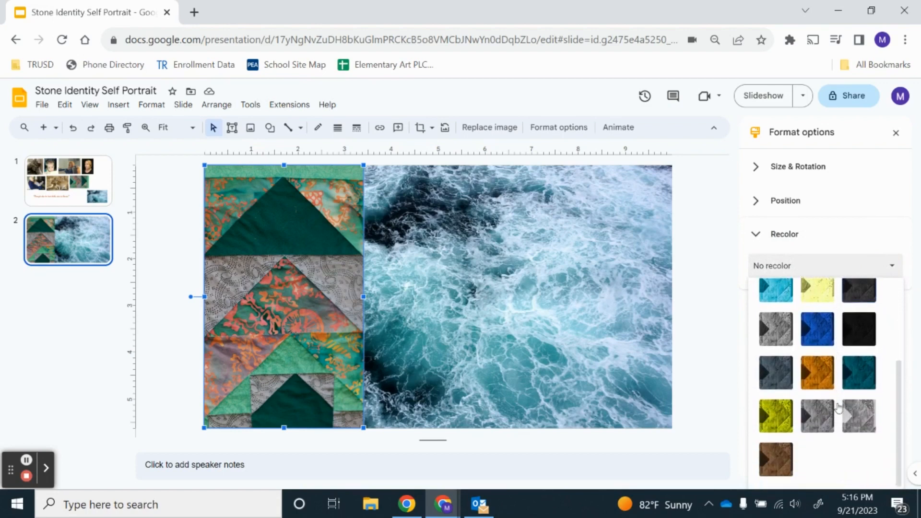
pyautogui.scroll(3, 837, 407)
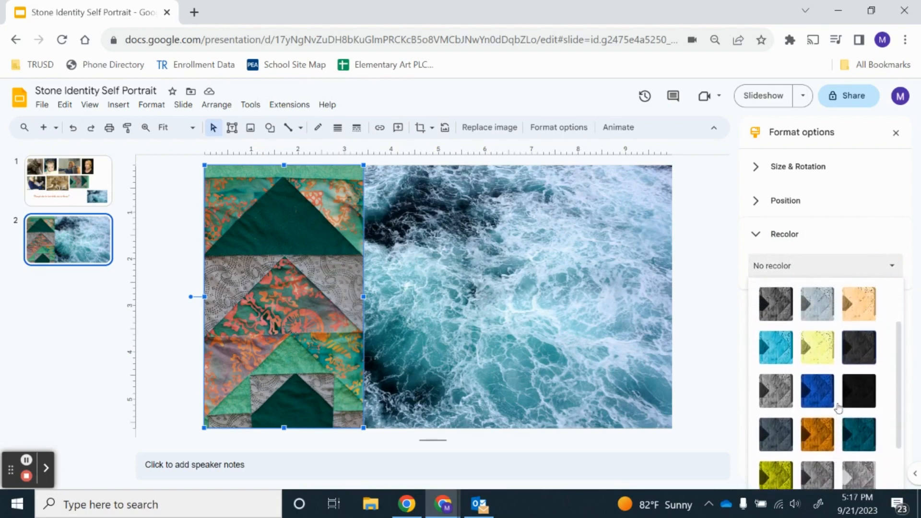
pyautogui.scroll(2, 837, 406)
pyautogui.scroll(-3, 837, 406)
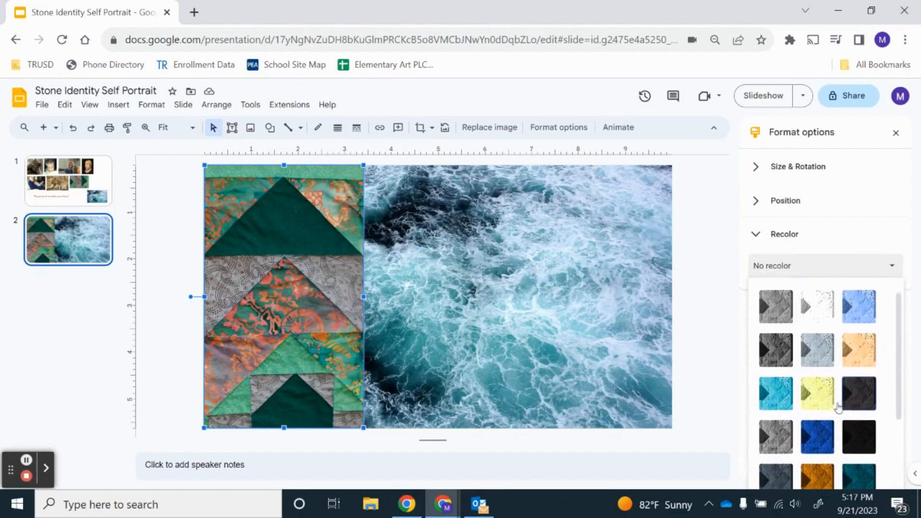
pyautogui.scroll(-1, 838, 407)
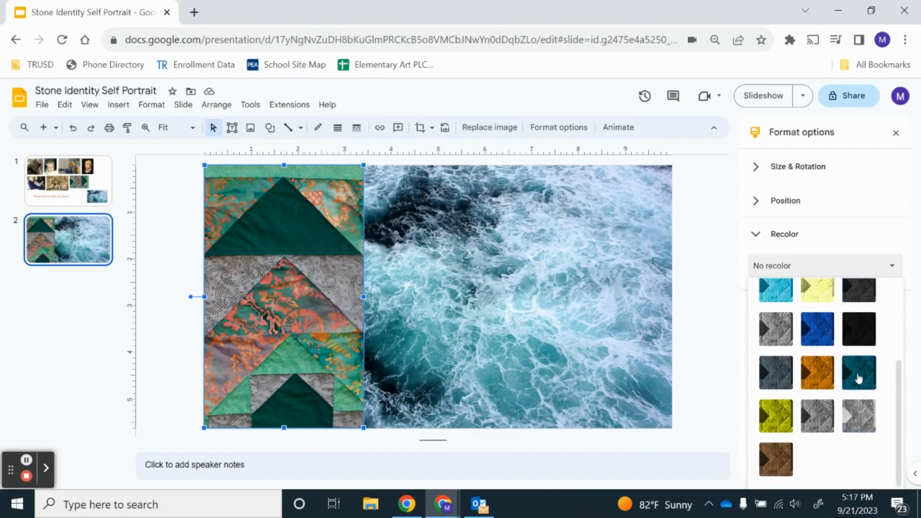
pyautogui.click(859, 374)
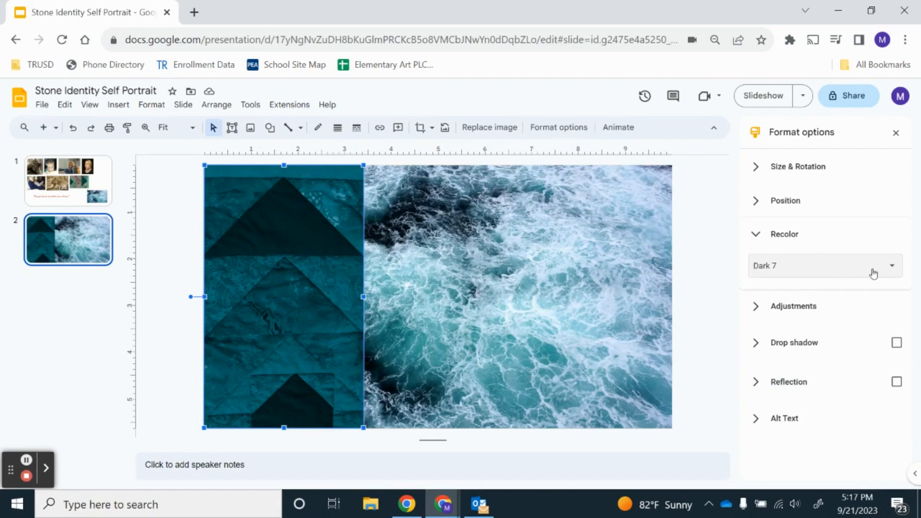
pyautogui.click(893, 267)
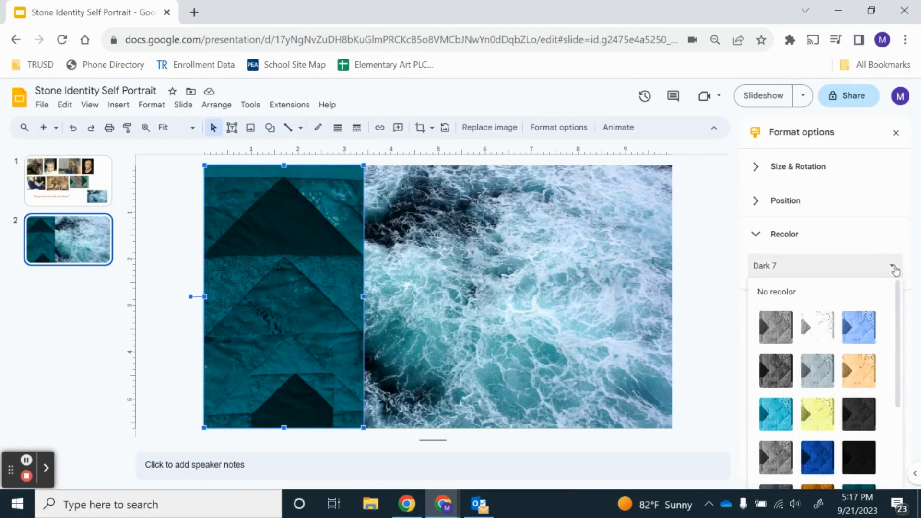
pyautogui.click(893, 268)
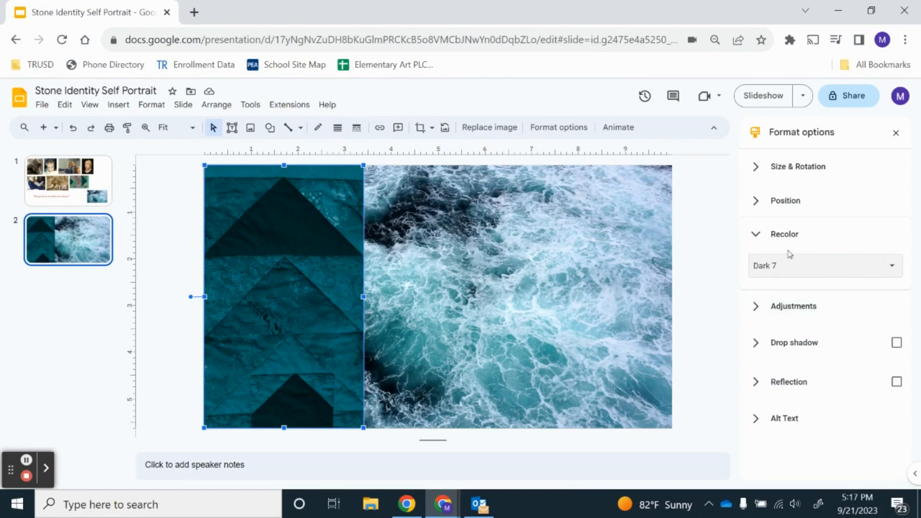
pyautogui.click(757, 235)
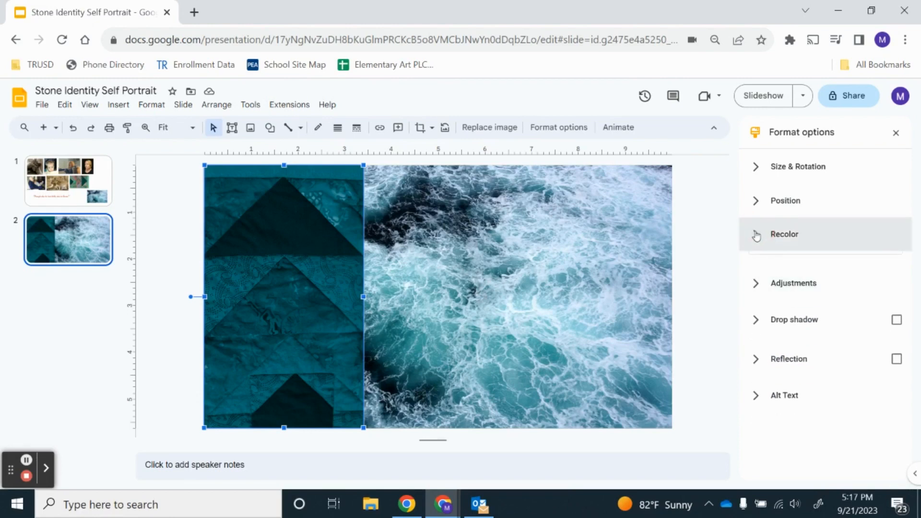
# - Raise the quilt picture's brightness by about a third and its contrast by about a quarter
pyautogui.click(756, 273)
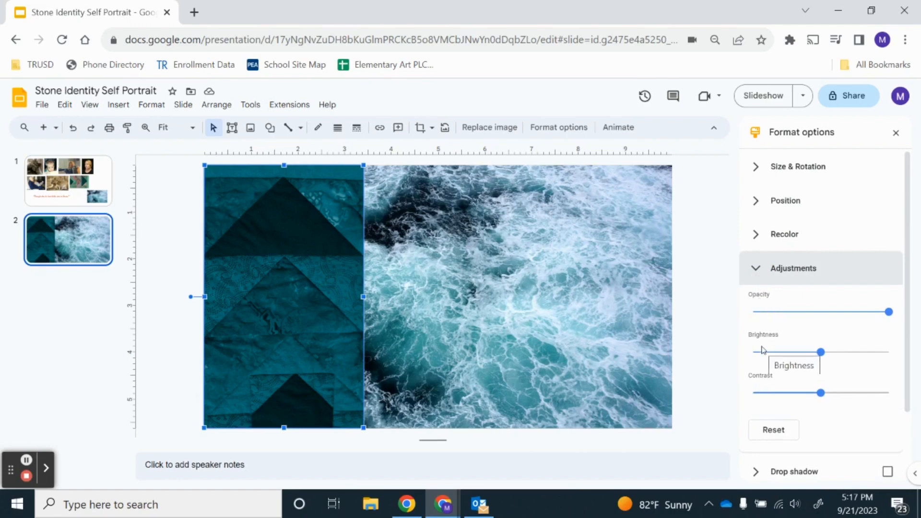
pyautogui.click(821, 353)
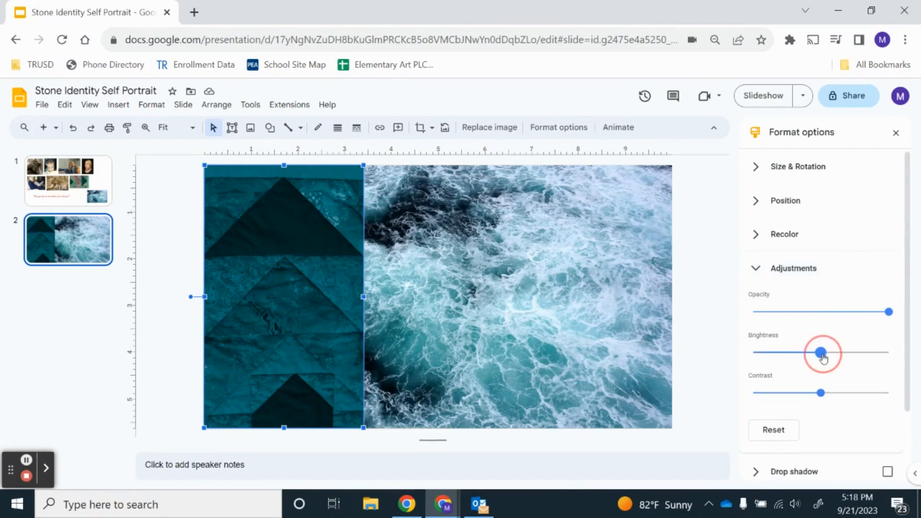
pyautogui.moveTo(823, 357); pyautogui.dragTo(845, 353)
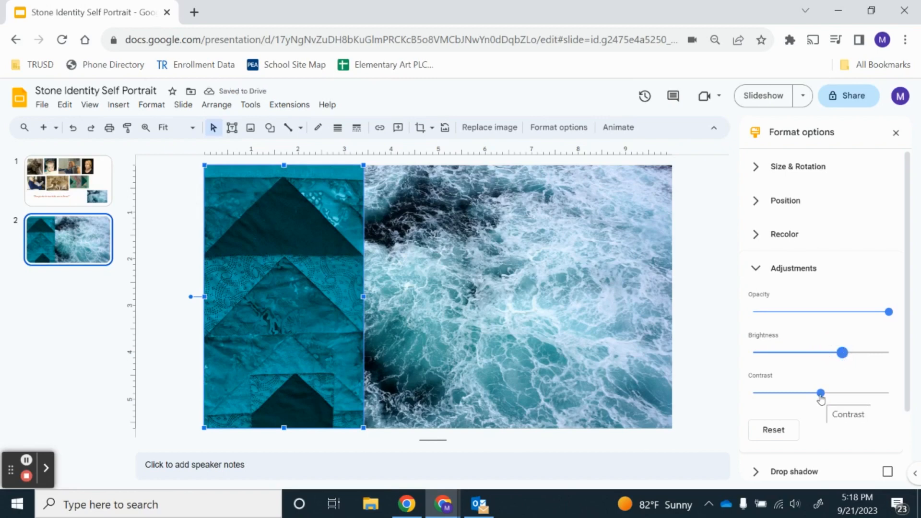
pyautogui.moveTo(820, 398); pyautogui.dragTo(840, 394)
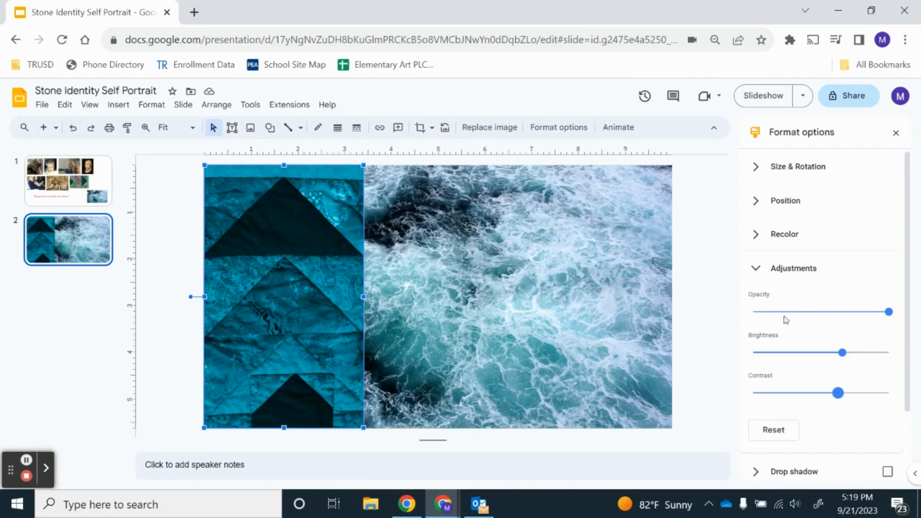
# - Lower the quilt picture's opacity to about 50%, then close its format options and deselect it
pyautogui.click(889, 312)
pyautogui.moveTo(890, 312); pyautogui.dragTo(823, 318)
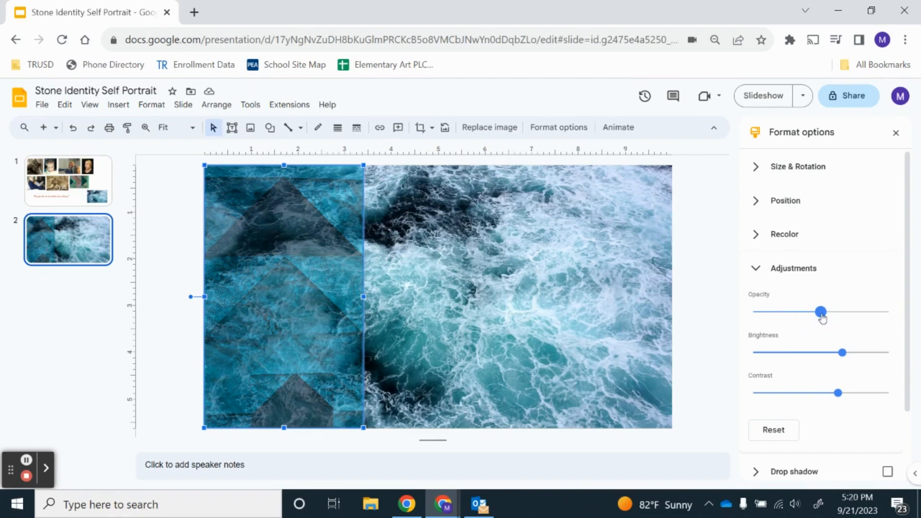
pyautogui.click(755, 272)
pyautogui.click(895, 133)
pyautogui.click(642, 335)
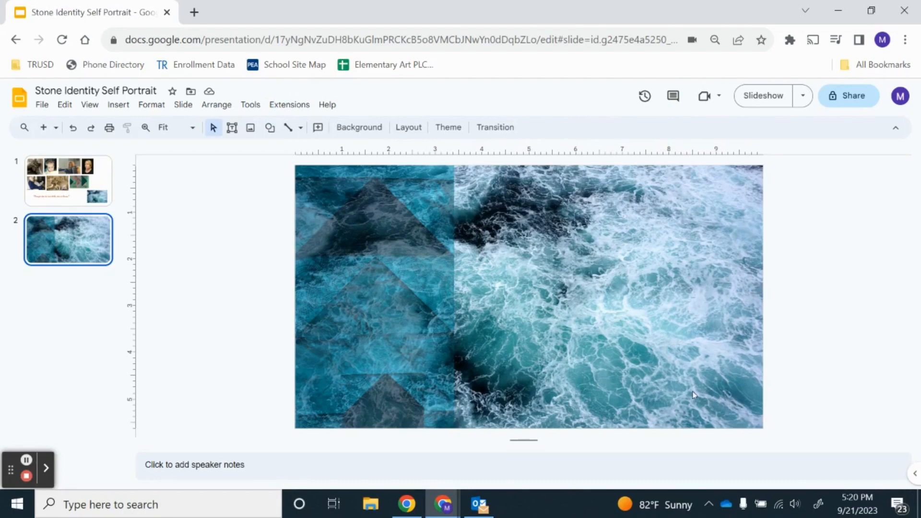
# - Copy the portrait of the woman in black from slide 1 onto slide 2 and enlarge it to about 3.3 inches wide
pyautogui.click(96, 188)
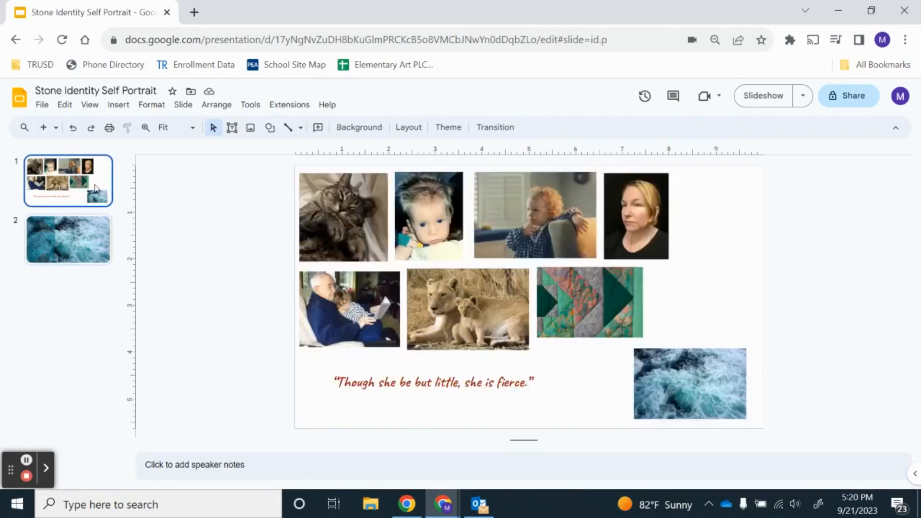
pyautogui.click(637, 227)
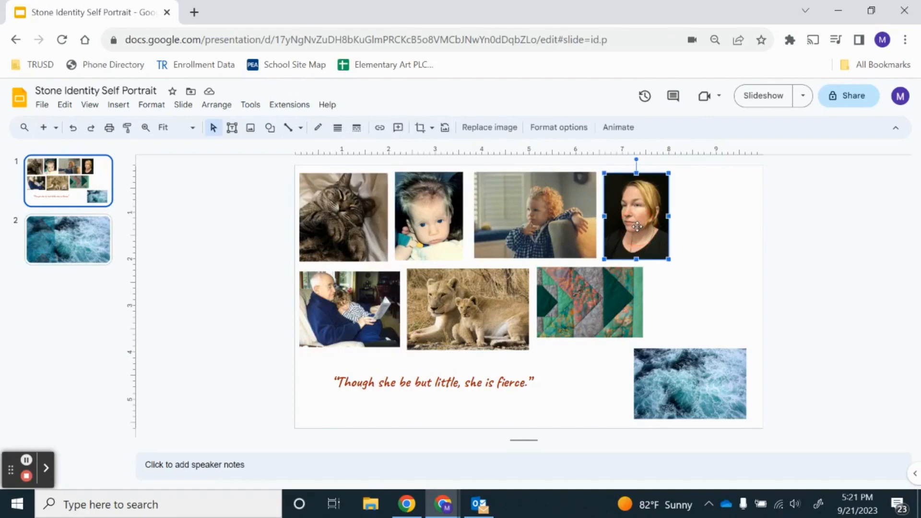
pyautogui.click(71, 111)
pyautogui.click(86, 192)
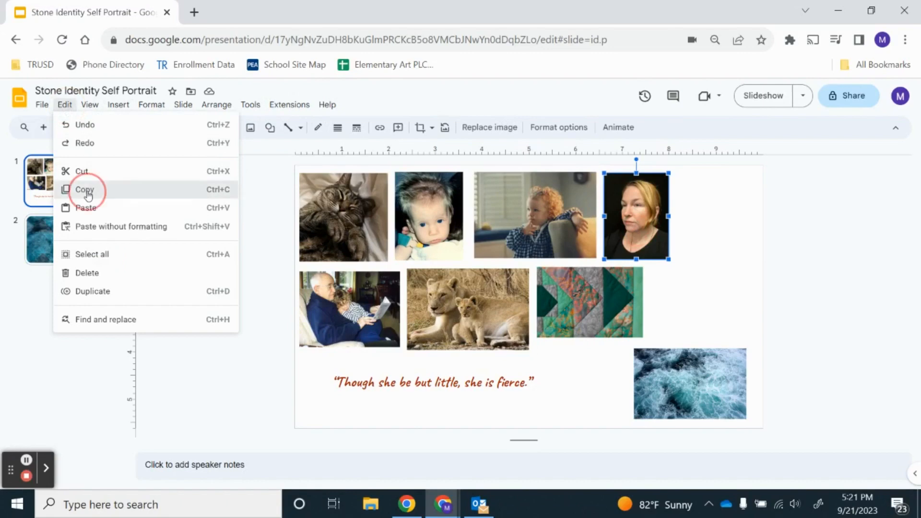
pyautogui.click(78, 232)
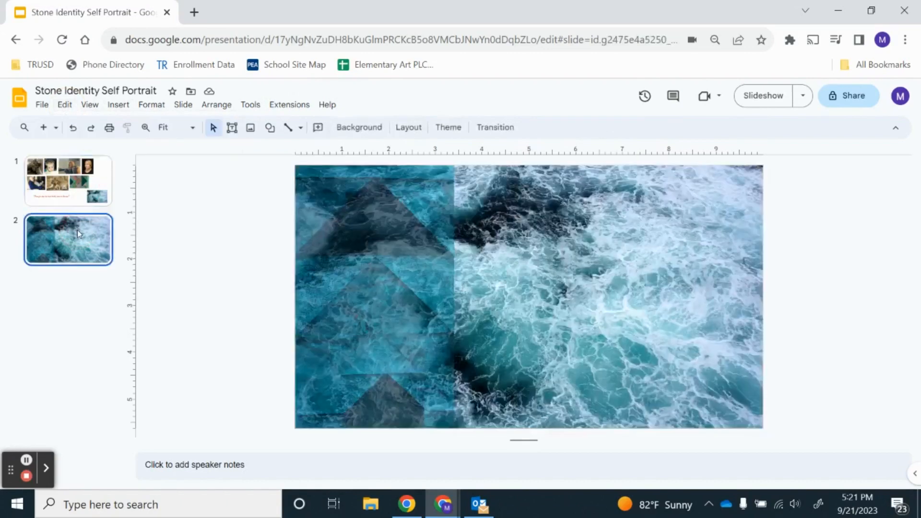
pyautogui.click(64, 105)
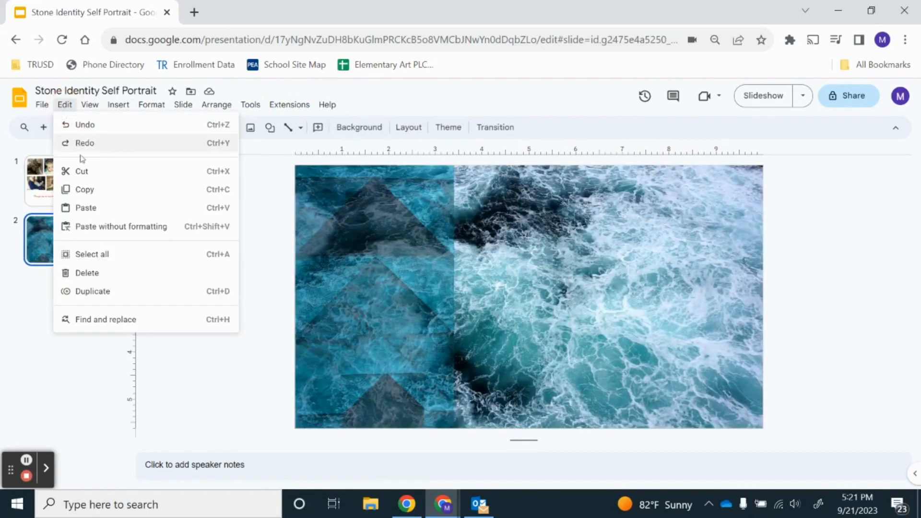
pyautogui.click(82, 208)
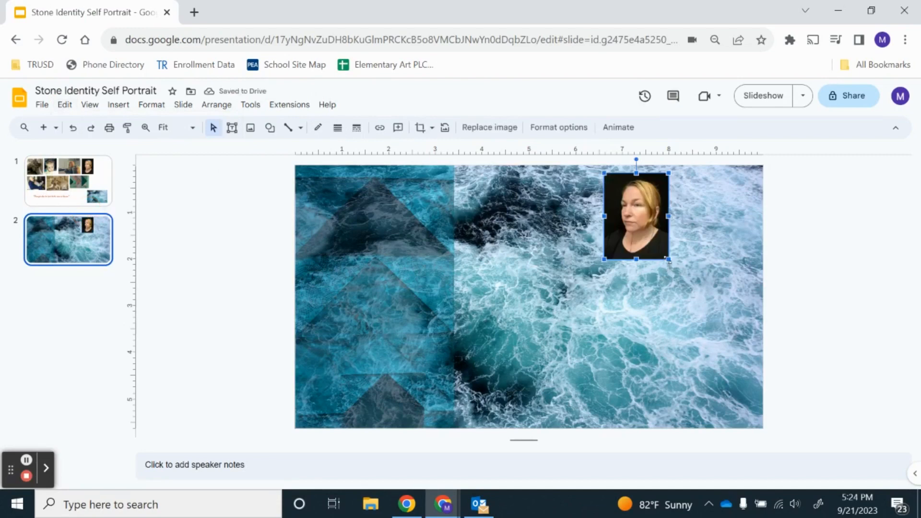
pyautogui.moveTo(669, 259); pyautogui.dragTo(724, 381)
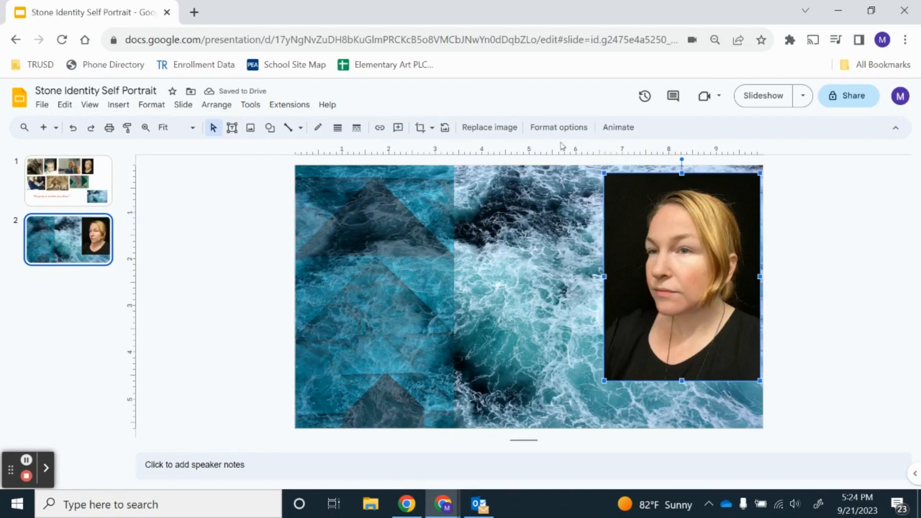
# - Recolor the pasted portrait on slide 2 with the teal Dark 7 preset
pyautogui.click(547, 127)
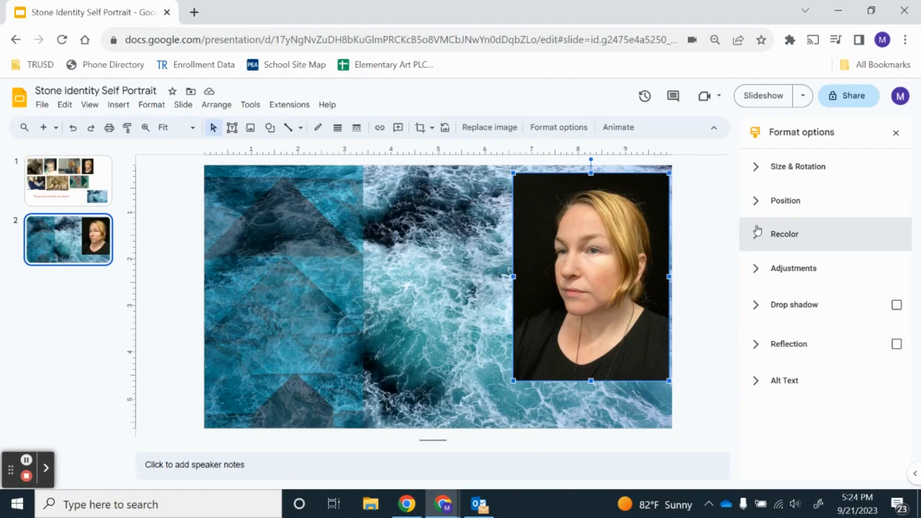
pyautogui.click(756, 235)
pyautogui.click(756, 235)
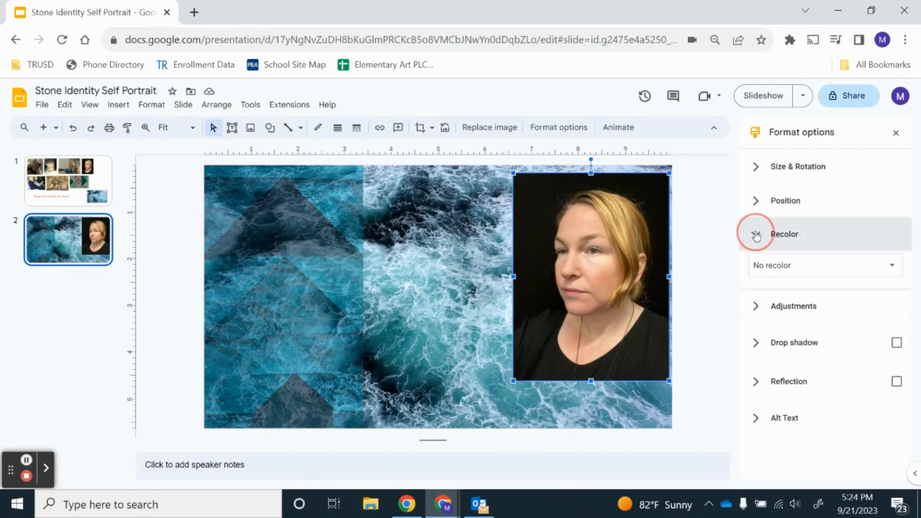
pyautogui.click(755, 268)
pyautogui.click(755, 268)
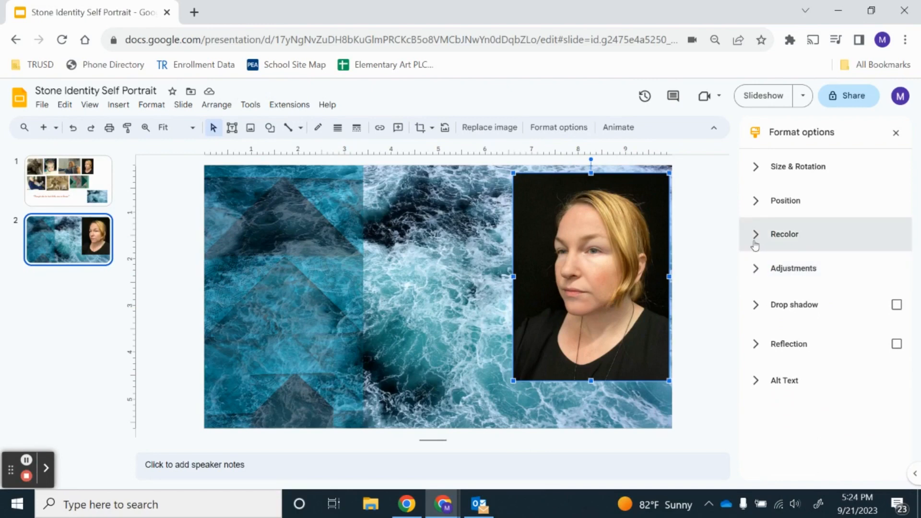
pyautogui.click(755, 240)
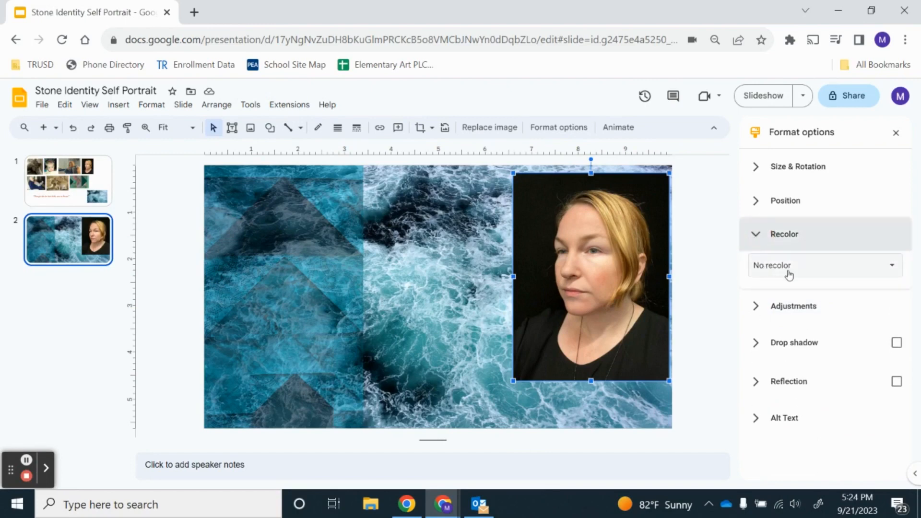
pyautogui.click(788, 273)
pyautogui.scroll(-2, 821, 443)
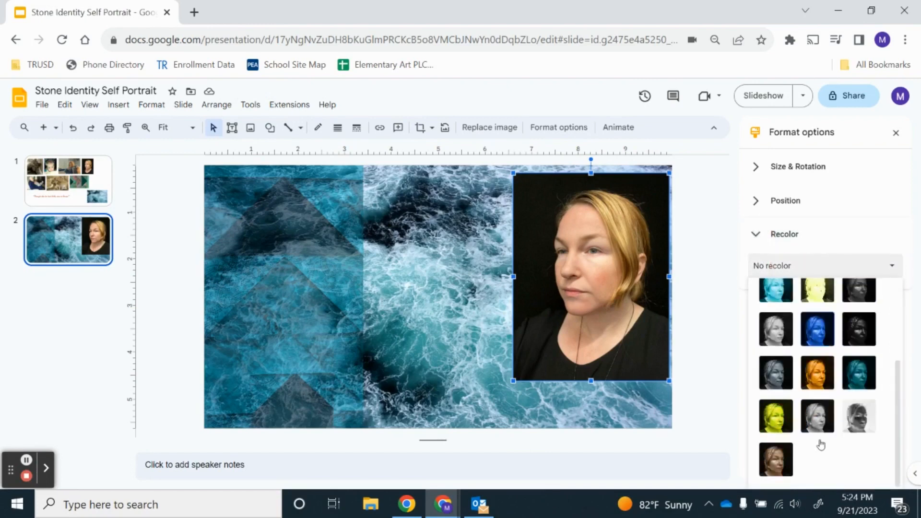
pyautogui.click(859, 379)
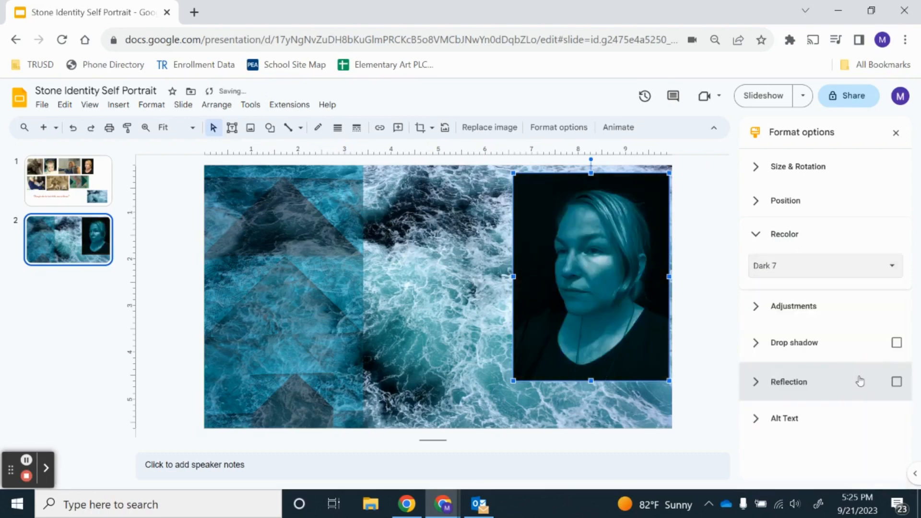
# - Recolor the portrait with Light 7, lower its brightness slightly and reduce its opacity to about 60%
pyautogui.click(755, 308)
pyautogui.click(757, 234)
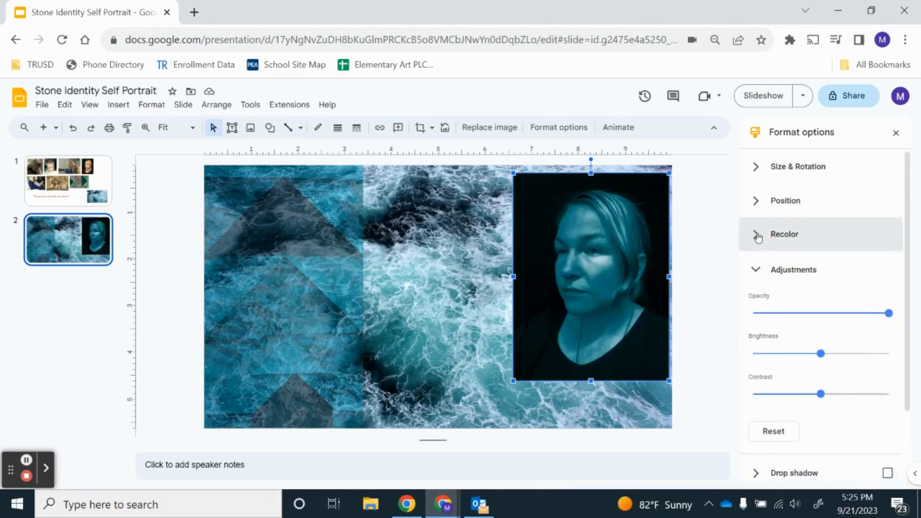
pyautogui.moveTo(820, 353); pyautogui.dragTo(838, 353)
pyautogui.moveTo(821, 394); pyautogui.dragTo(800, 390)
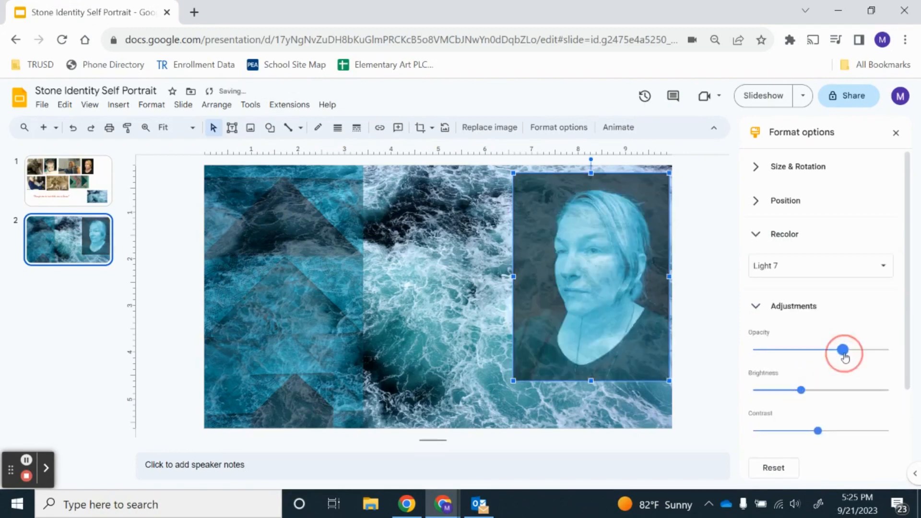
pyautogui.moveTo(843, 352); pyautogui.dragTo(833, 354)
# - Enlarge the portrait proportionally to the full slide height, about 4.2 inches wide
pyautogui.moveTo(513, 381); pyautogui.dragTo(477, 427)
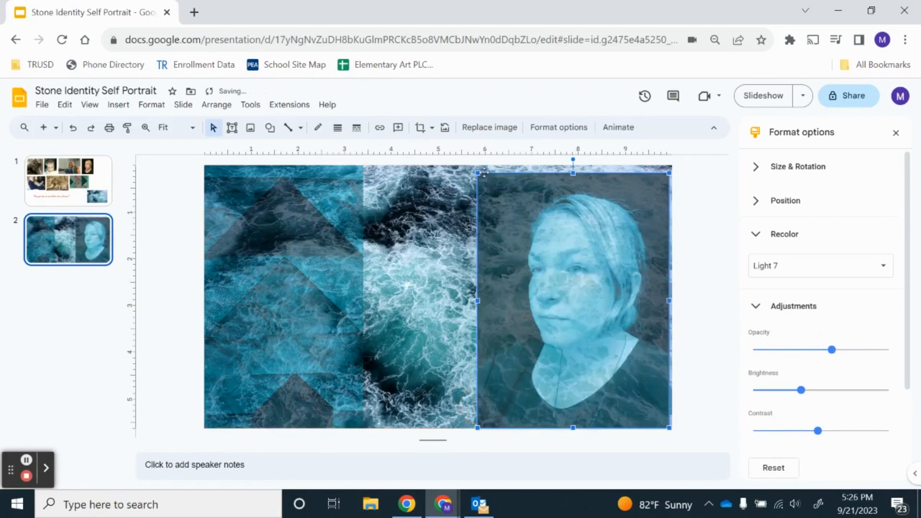
pyautogui.moveTo(478, 173); pyautogui.dragTo(474, 164)
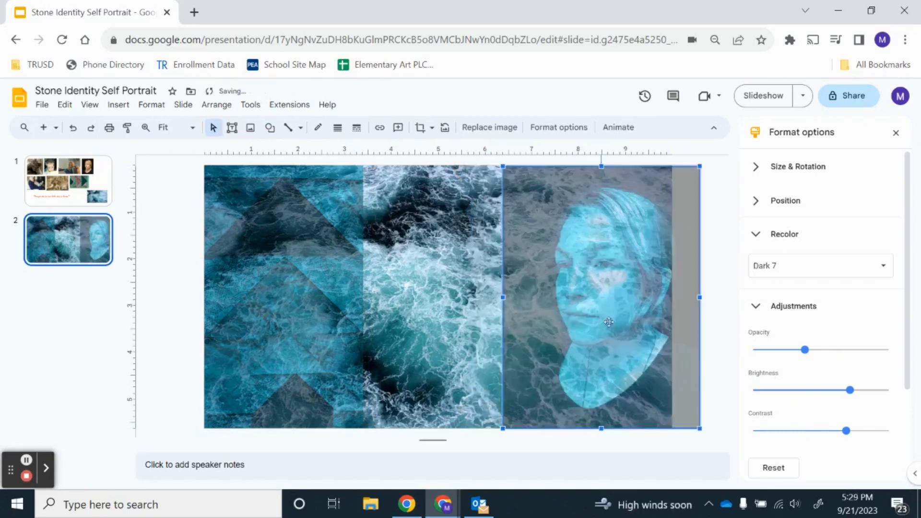
# - Nudge the teal portrait of the woman about 0.25 inch toward the middle of slide 2
pyautogui.press('Left')
pyautogui.press('Left')
pyautogui.press('Left')
pyautogui.press('Left')
pyautogui.press('Left')
pyautogui.press('Left')
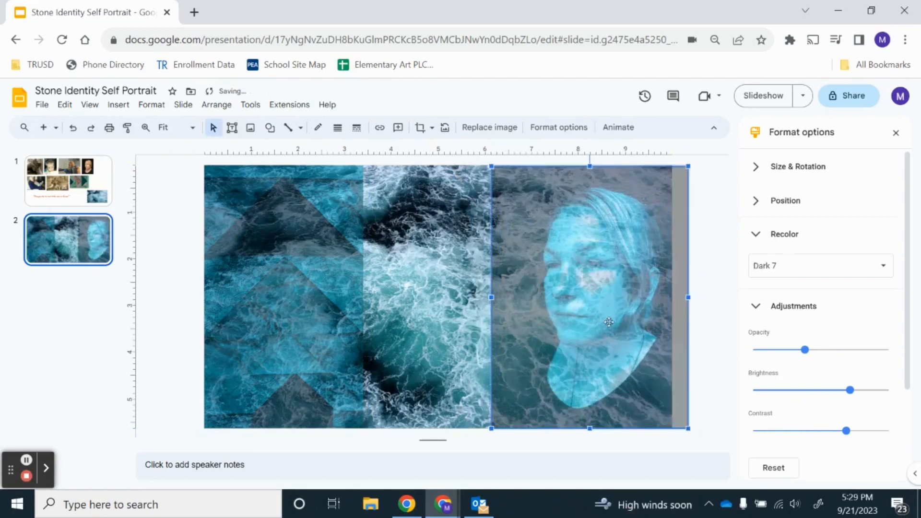
# - Crop both sides of the woman's portrait to about 3.3 inches wide, flush with the slide's right edge
pyautogui.doubleClick(537, 293)
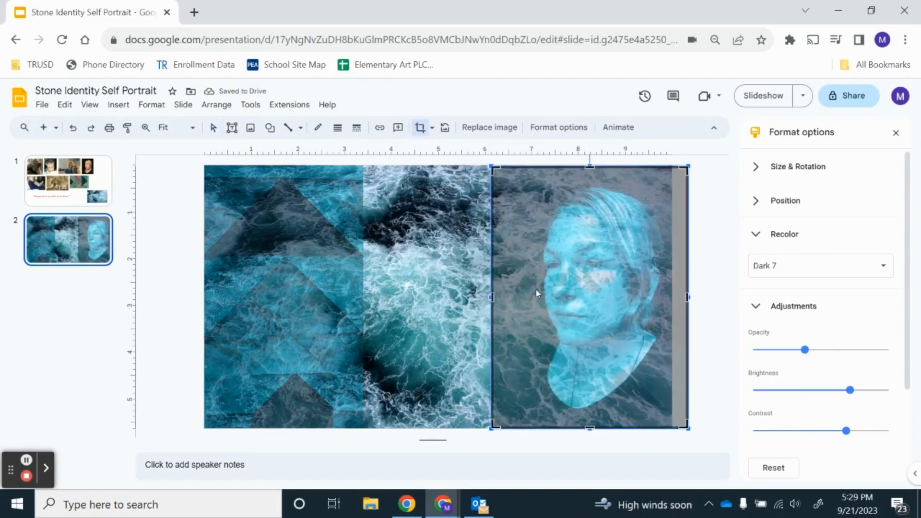
pyautogui.moveTo(493, 298); pyautogui.dragTo(520, 298)
pyautogui.moveTo(687, 299); pyautogui.dragTo(672, 300)
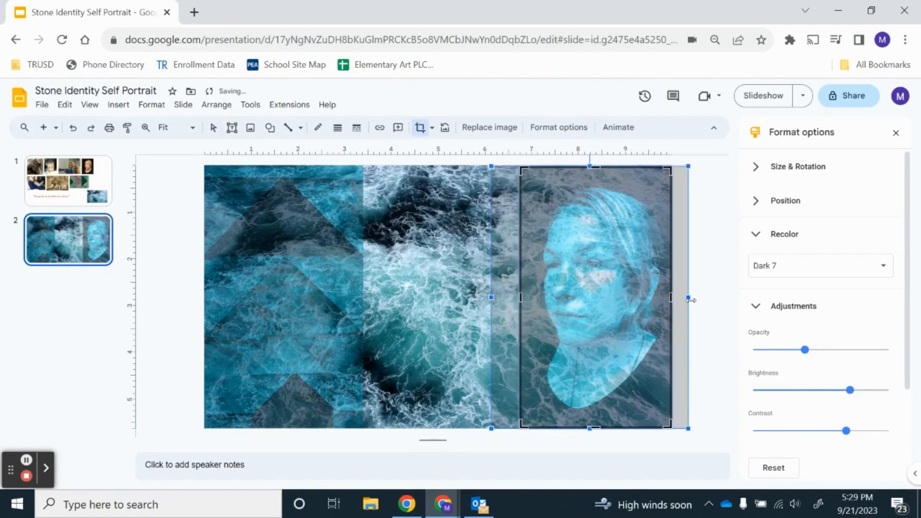
pyautogui.click(455, 369)
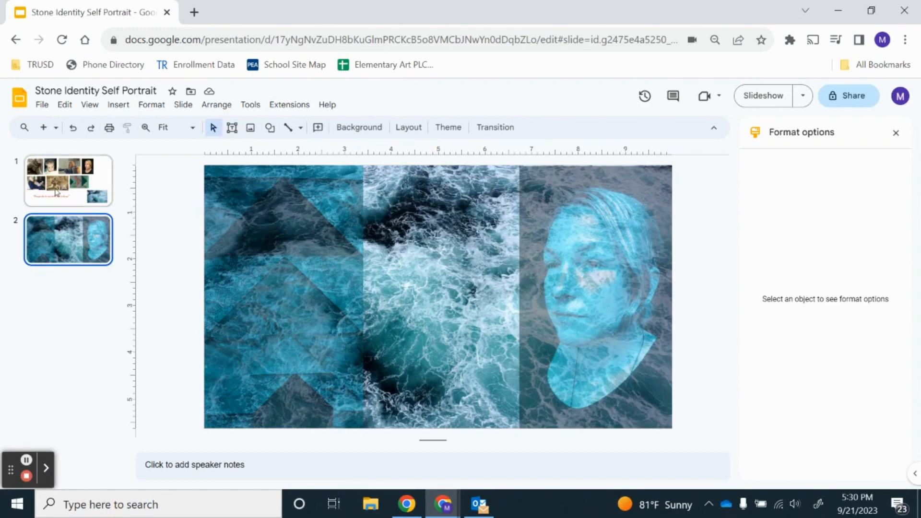
# - Copy the photo of the curly-haired toddler from slide 1 onto slide 2 and enlarge it to about 5.8 inches wide
pyautogui.click(102, 180)
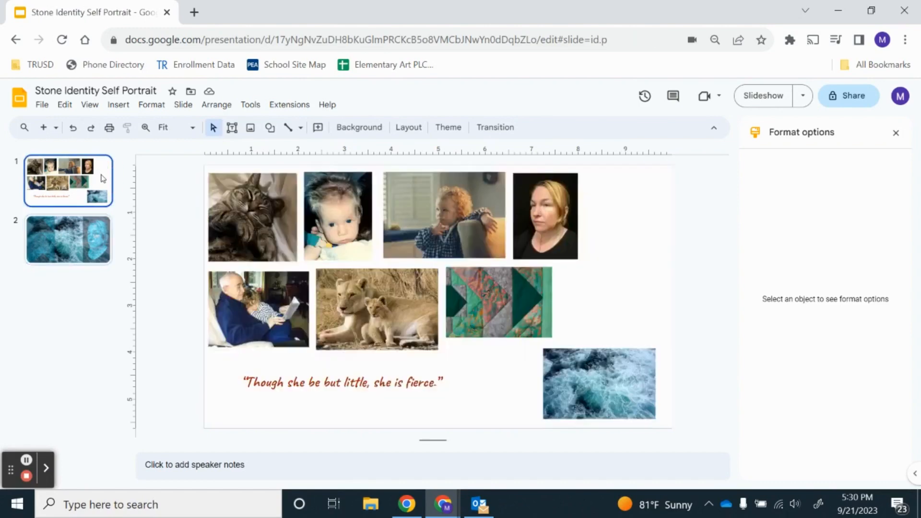
pyautogui.click(455, 229)
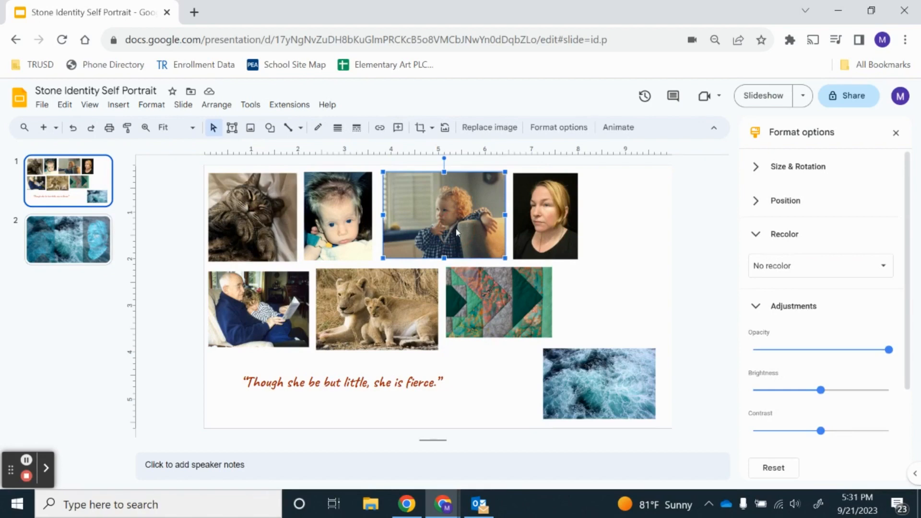
pyautogui.click(64, 104)
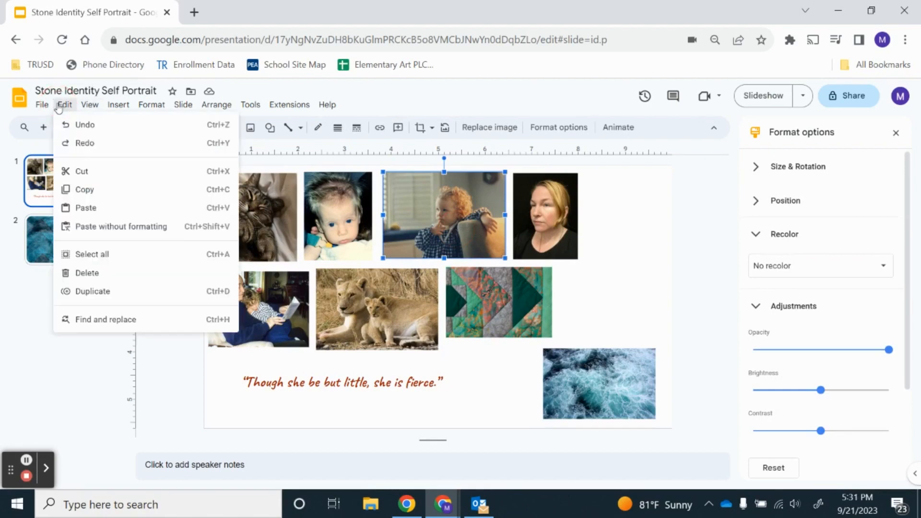
pyautogui.click(88, 189)
pyautogui.click(76, 227)
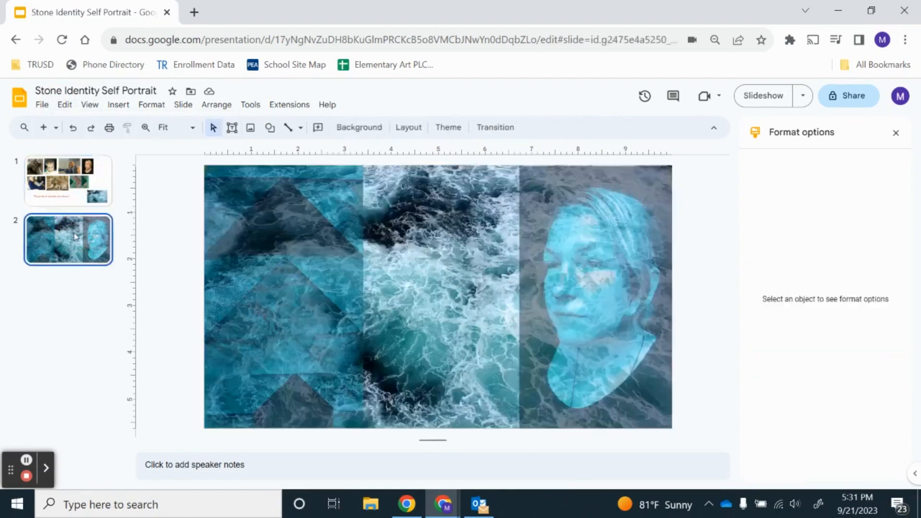
pyautogui.click(65, 104)
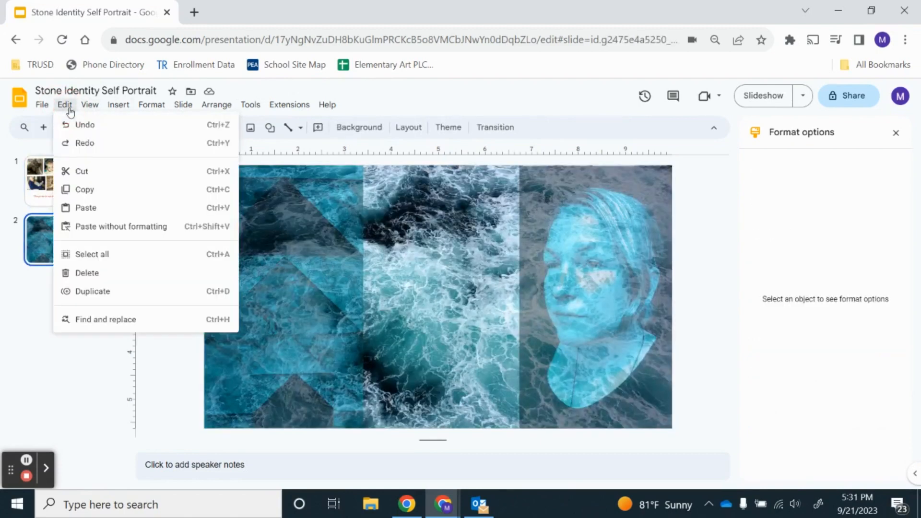
pyautogui.click(86, 208)
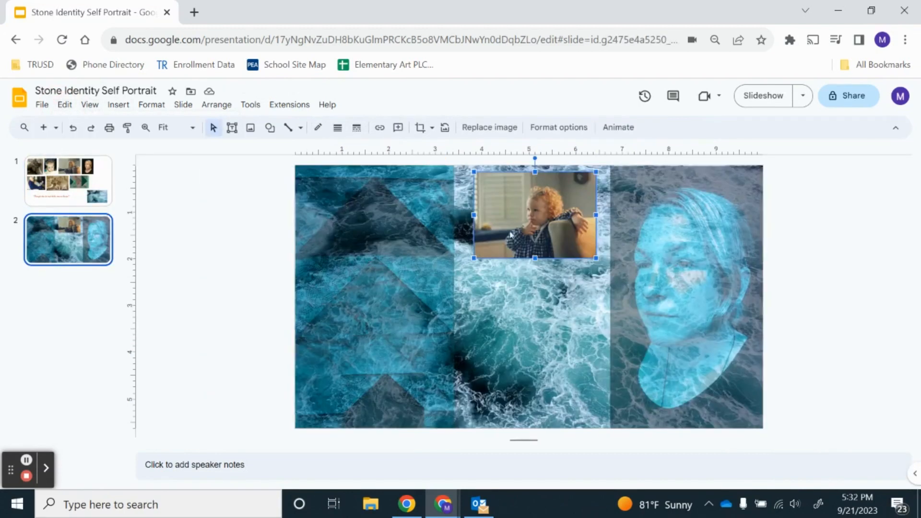
pyautogui.moveTo(473, 258); pyautogui.dragTo(326, 363)
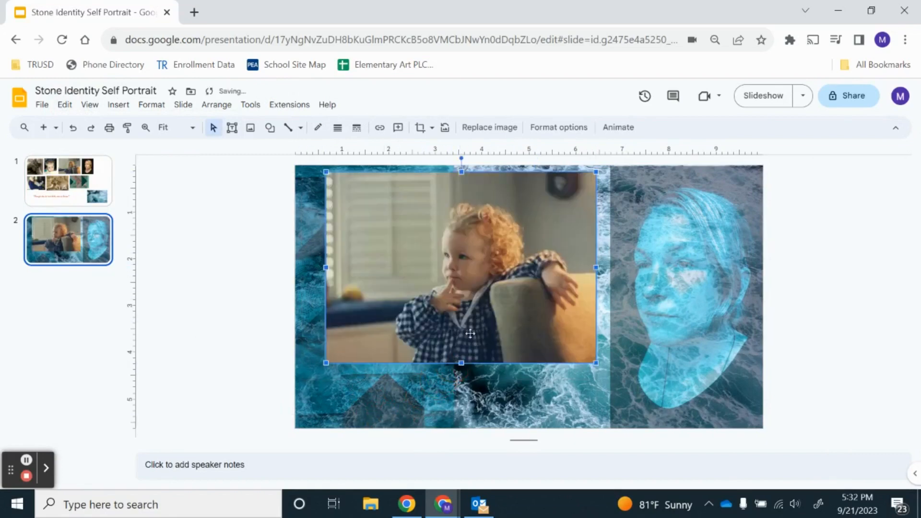
# - Crop the toddler photo on all four sides around the head and shoulders, to about 2.8 by 3 inches
pyautogui.doubleClick(423, 278)
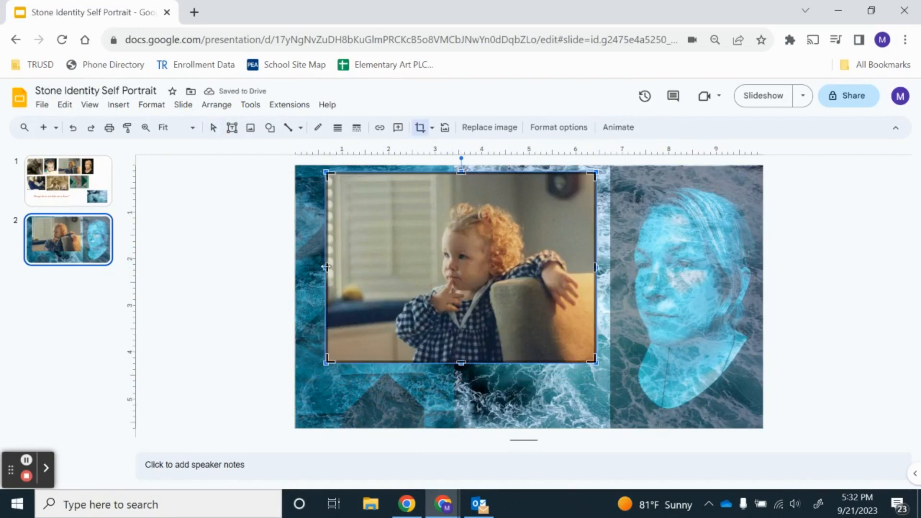
pyautogui.moveTo(327, 267); pyautogui.dragTo(408, 263)
pyautogui.moveTo(594, 267); pyautogui.dragTo(536, 270)
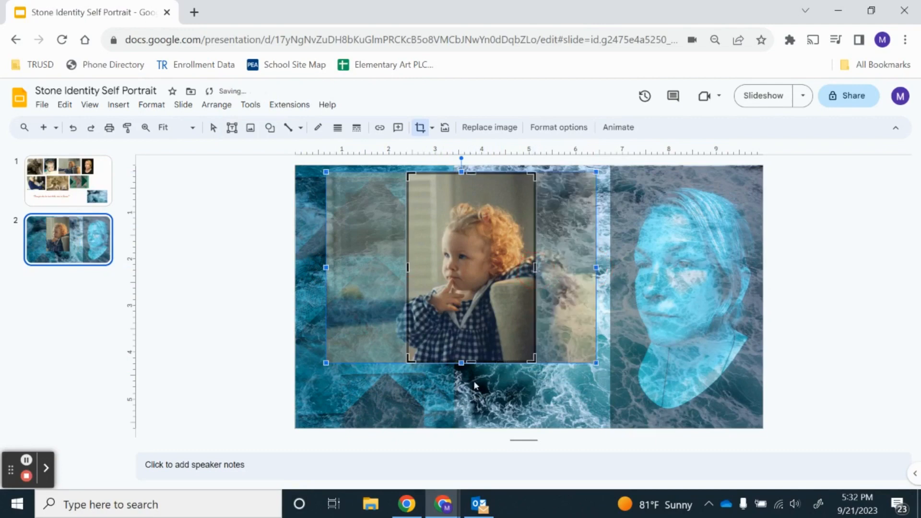
pyautogui.moveTo(470, 363); pyautogui.dragTo(475, 337)
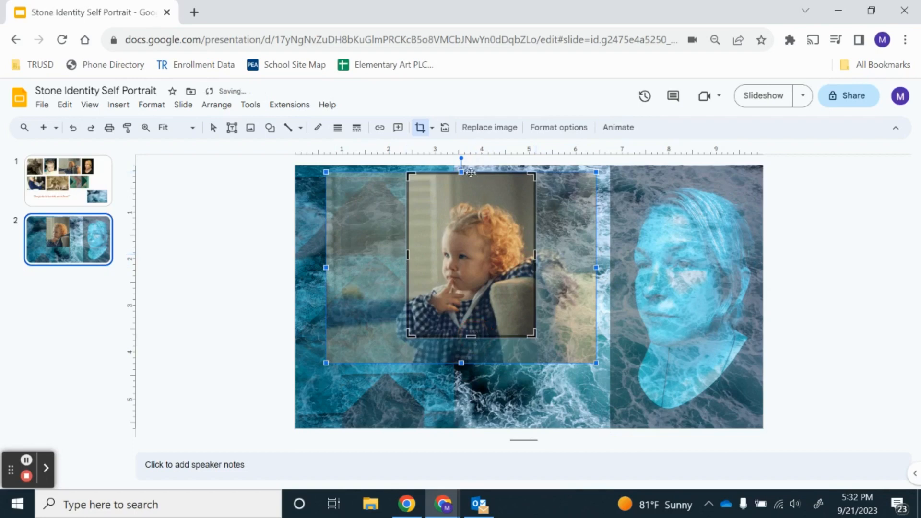
pyautogui.moveTo(471, 172); pyautogui.dragTo(474, 196)
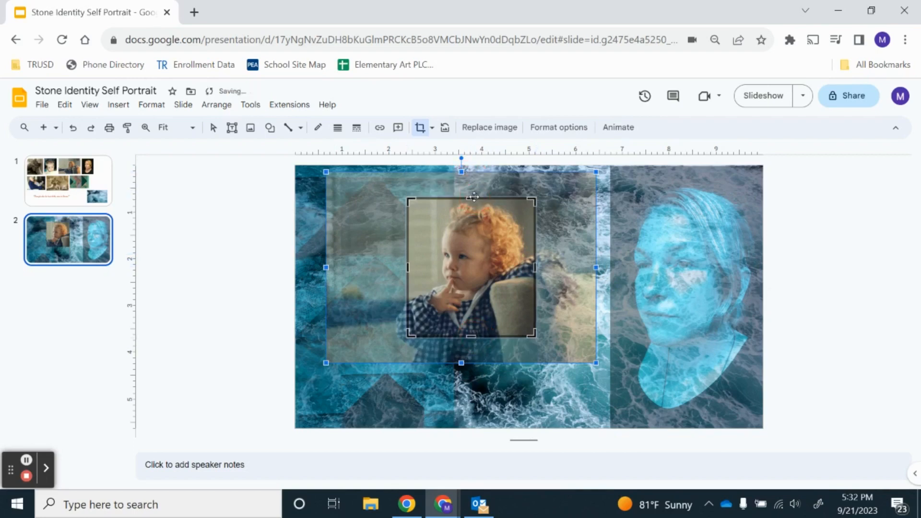
pyautogui.press('Return')
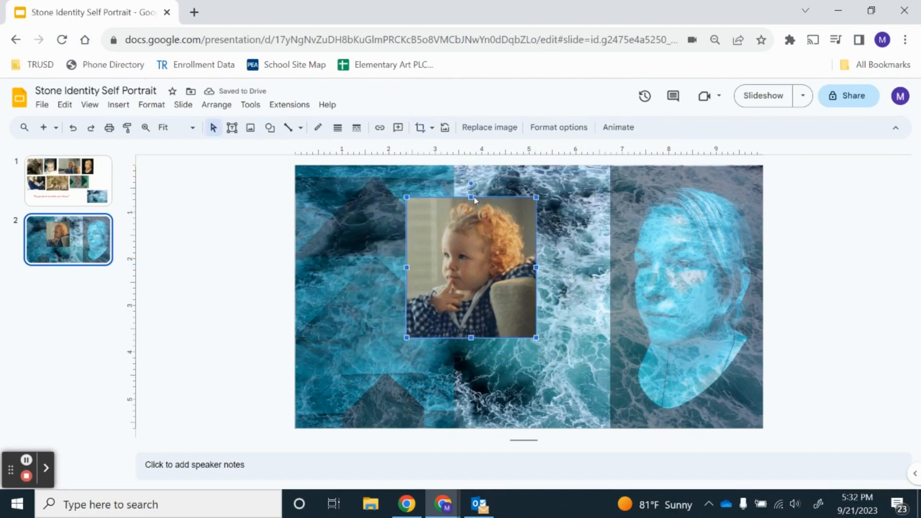
# - Reduce the toddler photo's opacity to about 67% and place it over the woman's portrait, enlarged to about 3.8 inches wide
pyautogui.click(549, 127)
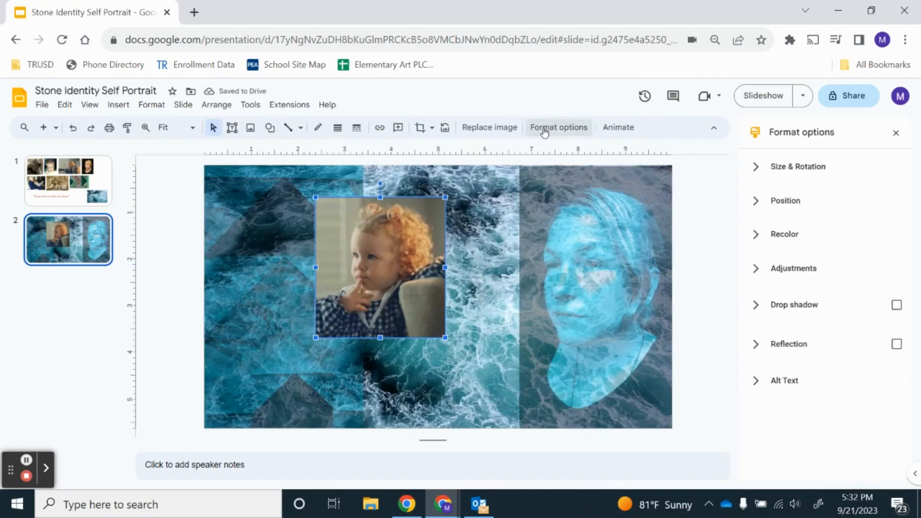
pyautogui.click(752, 269)
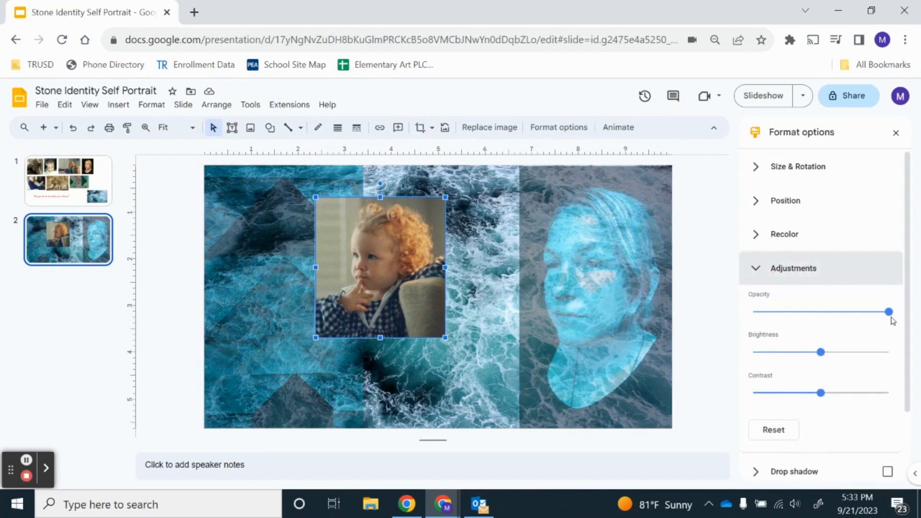
pyautogui.moveTo(890, 317); pyautogui.dragTo(844, 314)
pyautogui.moveTo(380, 271); pyautogui.dragTo(560, 276)
pyautogui.moveTo(624, 342); pyautogui.dragTo(672, 393)
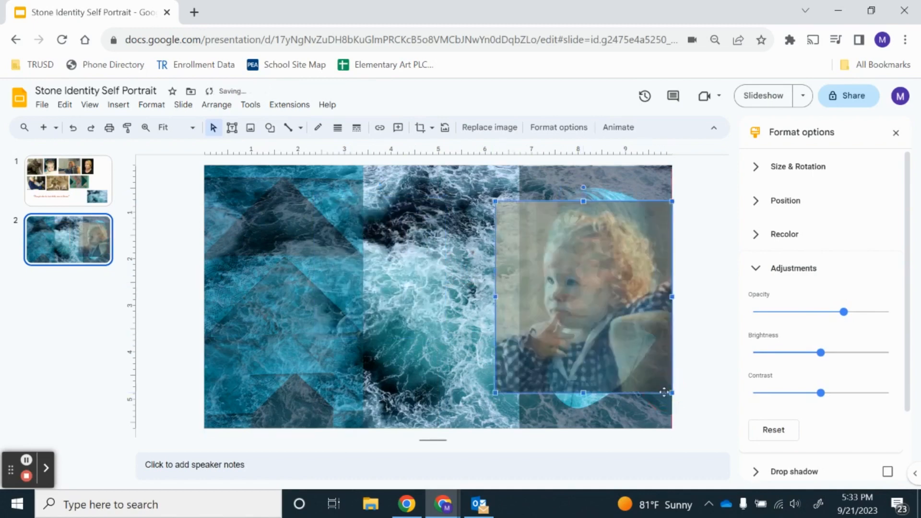
# - Lower the toddler photo's opacity to about 55% and enlarge it to about 4.6 inches wide, aligning its face with the woman's face
pyautogui.moveTo(496, 202); pyautogui.dragTo(478, 183)
pyautogui.click(844, 312)
pyautogui.moveTo(843, 312); pyautogui.dragTo(831, 313)
pyautogui.moveTo(672, 393); pyautogui.dragTo(698, 421)
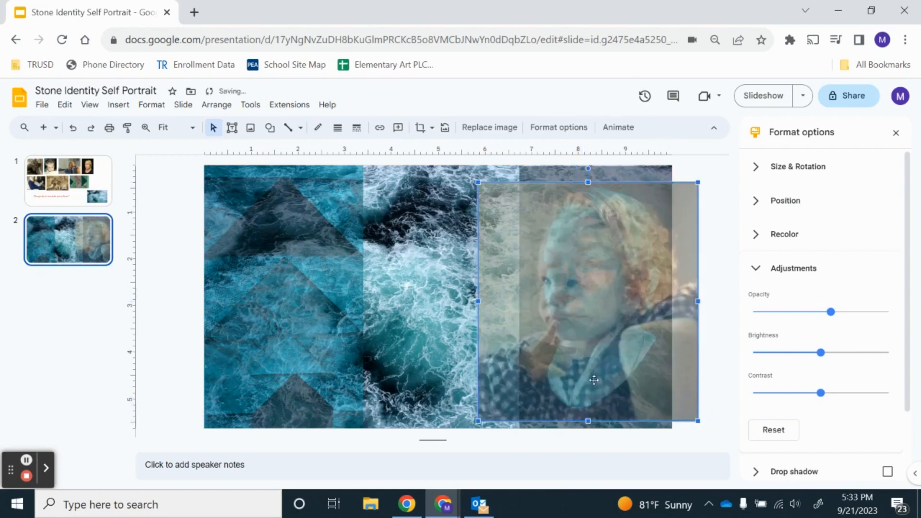
pyautogui.moveTo(594, 380); pyautogui.dragTo(601, 364)
pyautogui.moveTo(705, 405); pyautogui.dragTo(690, 429)
# - Crop both sides of the toddler photo to match the woman's portrait, about 3.3 inches wide and ending at the slide's edge
pyautogui.doubleClick(537, 289)
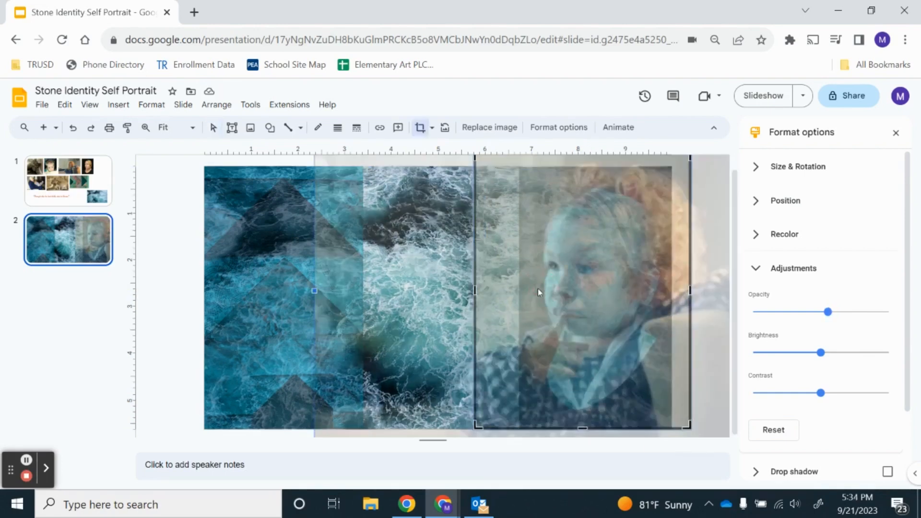
pyautogui.moveTo(475, 290); pyautogui.dragTo(518, 295)
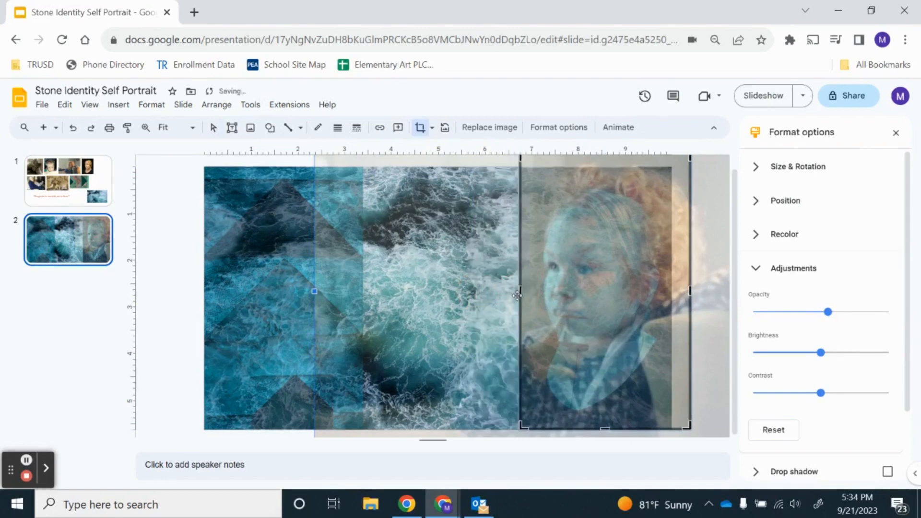
pyautogui.moveTo(689, 291); pyautogui.dragTo(673, 294)
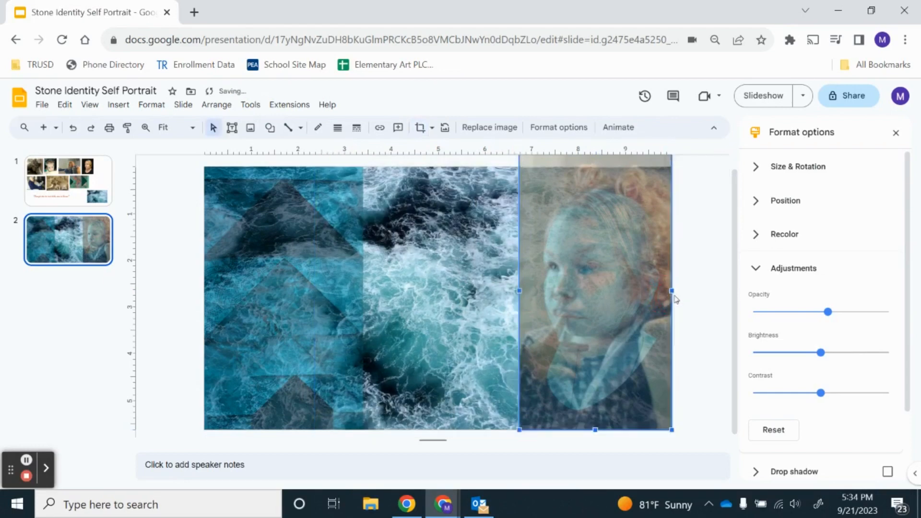
# - Recolor the toddler photo with the teal Dark 7 preset, then raise its brightness and lower its contrast
pyautogui.click(774, 239)
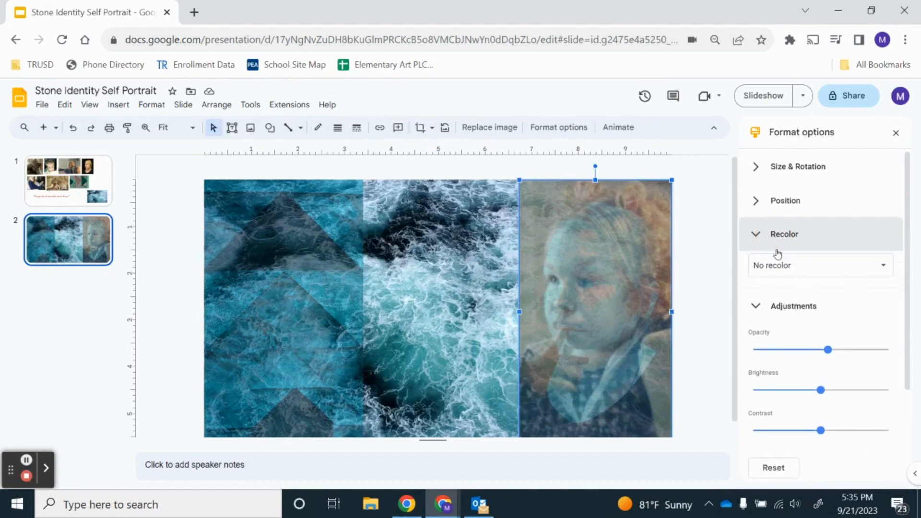
pyautogui.click(787, 266)
pyautogui.scroll(-3, 824, 407)
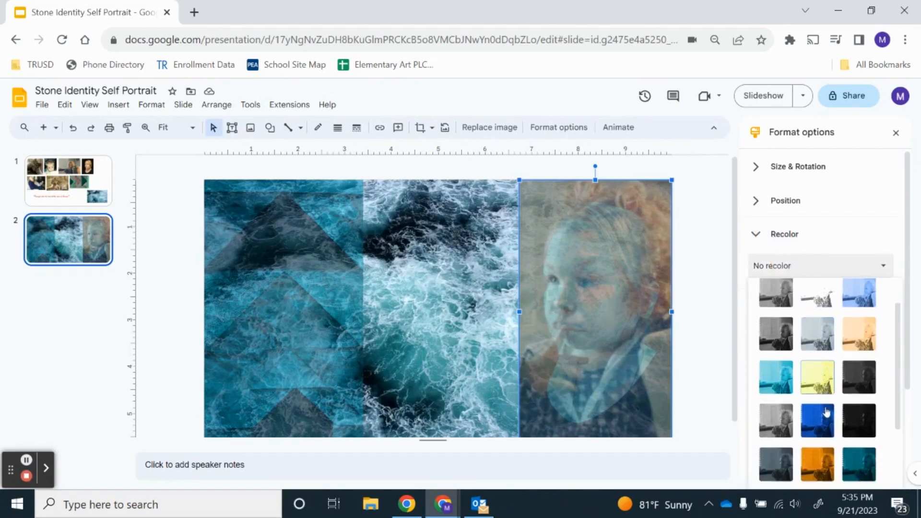
pyautogui.click(859, 373)
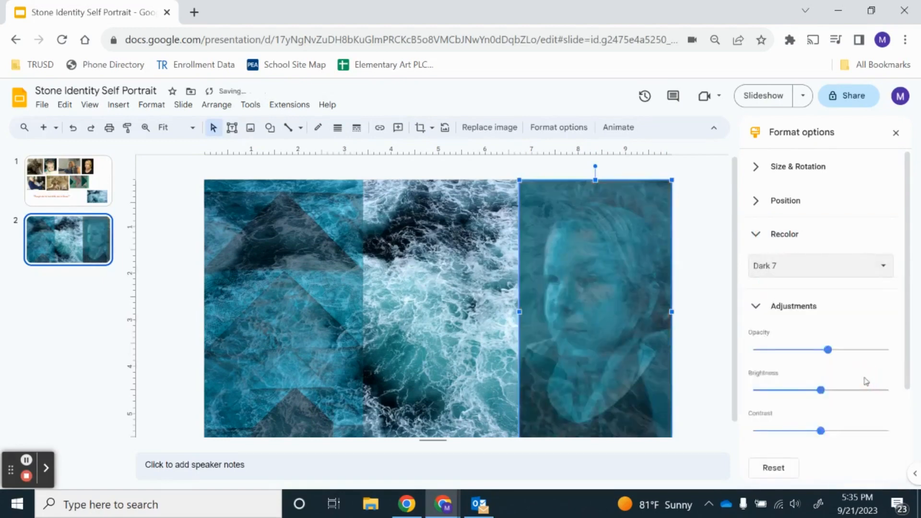
pyautogui.moveTo(821, 390); pyautogui.dragTo(854, 392)
pyautogui.moveTo(821, 432); pyautogui.dragTo(793, 431)
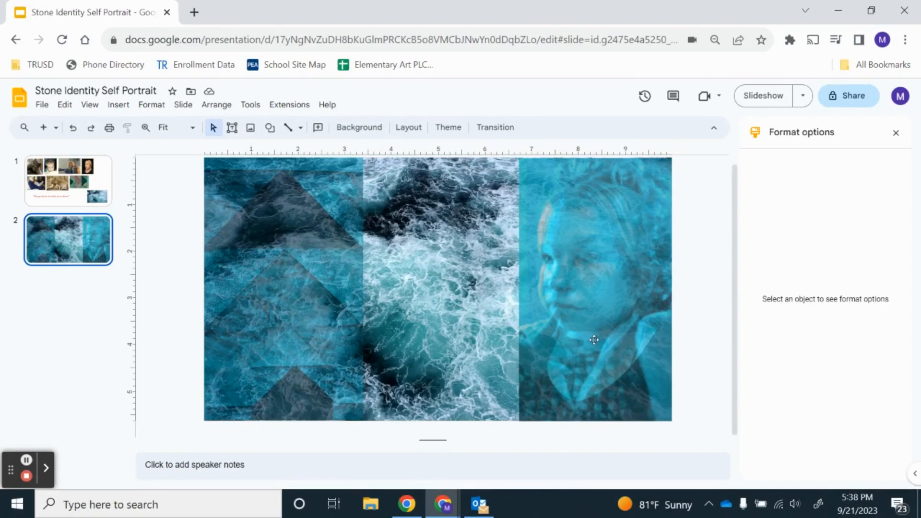
# - Copy the lioness and cub photo from slide 1 onto slide 2 and enlarge it to about 7.9 inches wide
pyautogui.click(70, 185)
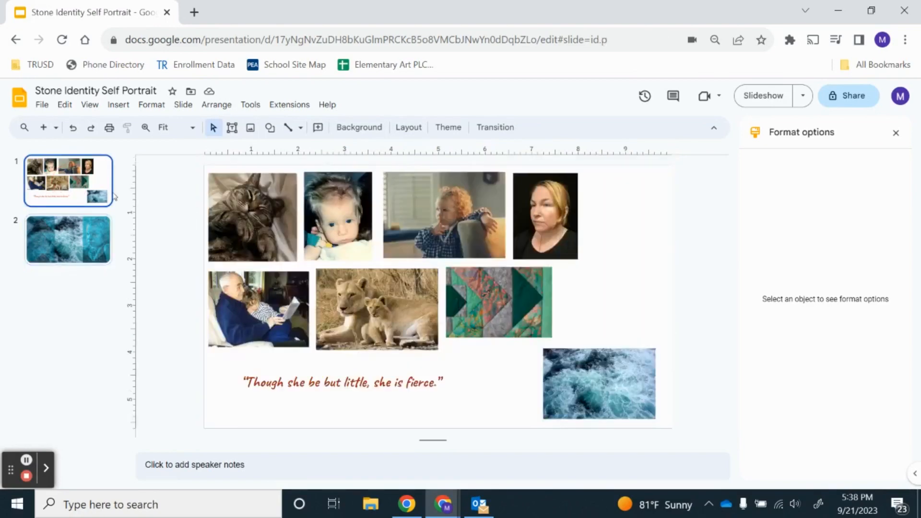
pyautogui.moveTo(349, 303); pyautogui.dragTo(77, 246)
pyautogui.moveTo(438, 270); pyautogui.dragTo(526, 181)
# - Crop the lion photo to a full-height strip about 2.2 inches wide and move it against the toddler portrait's left edge
pyautogui.moveTo(200, 183); pyautogui.dragTo(282, 181)
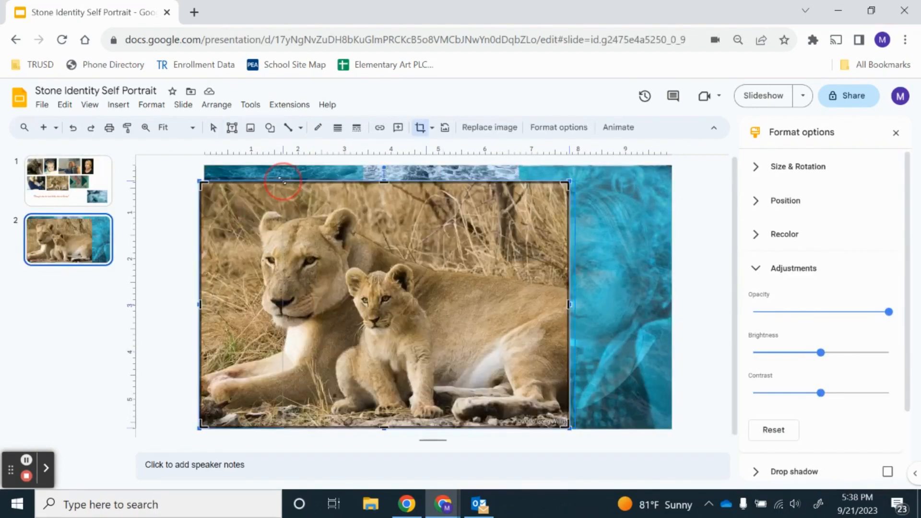
pyautogui.moveTo(569, 182); pyautogui.dragTo(373, 182)
pyautogui.moveTo(331, 290); pyautogui.dragTo(467, 290)
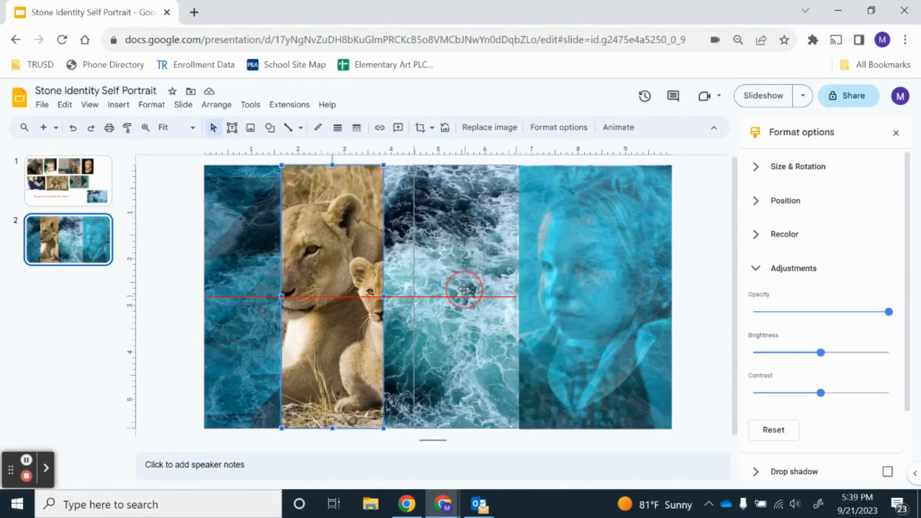
# - Recolor the lion photo with the light teal preset and reduce its opacity to about 60%
pyautogui.click(844, 234)
pyautogui.click(860, 276)
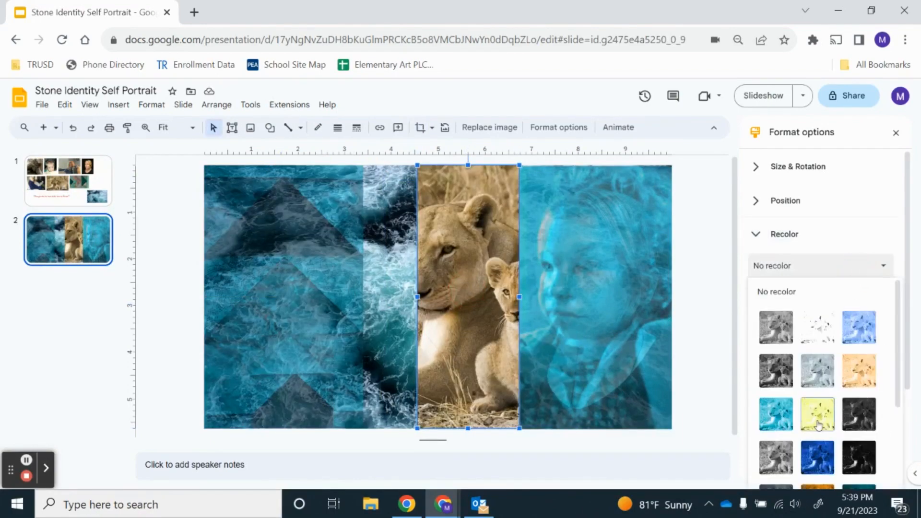
pyautogui.click(776, 410)
pyautogui.moveTo(889, 349); pyautogui.dragTo(835, 350)
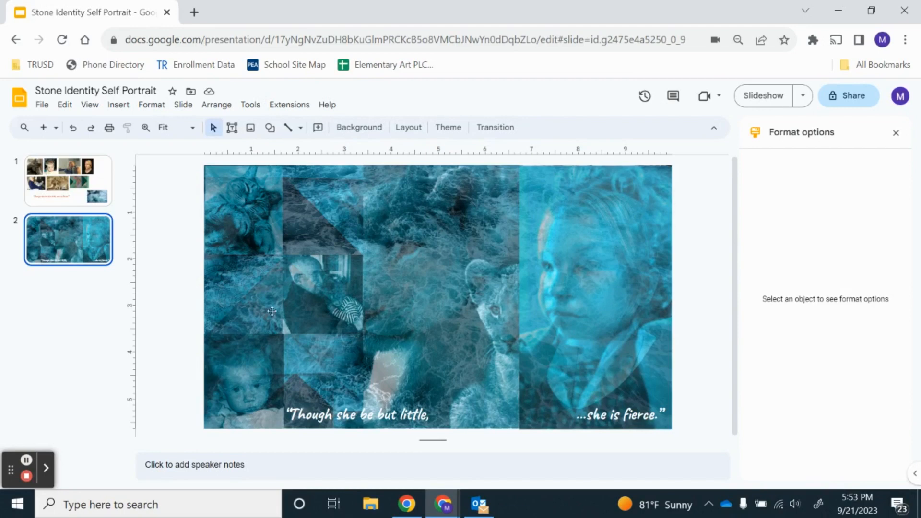
# - Move the finished collage slide ahead of the slide with the source images
pyautogui.moveTo(83, 249); pyautogui.dragTo(91, 170)
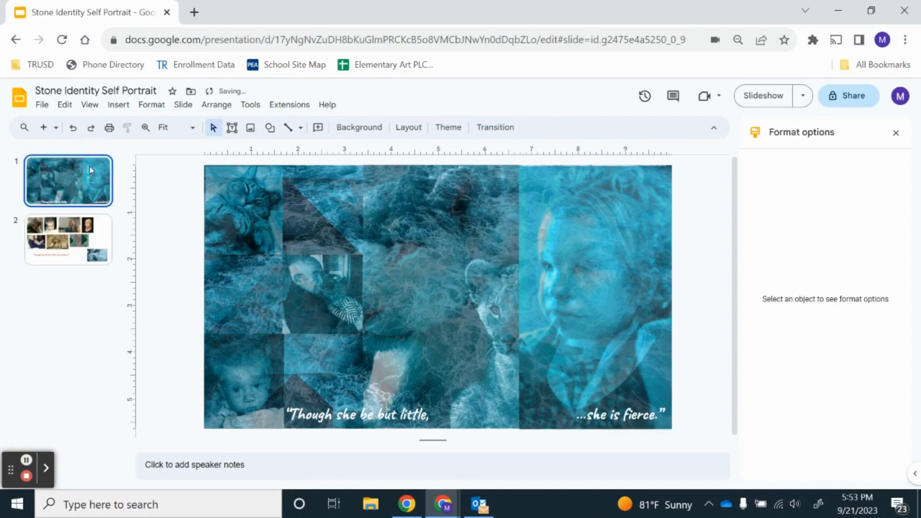